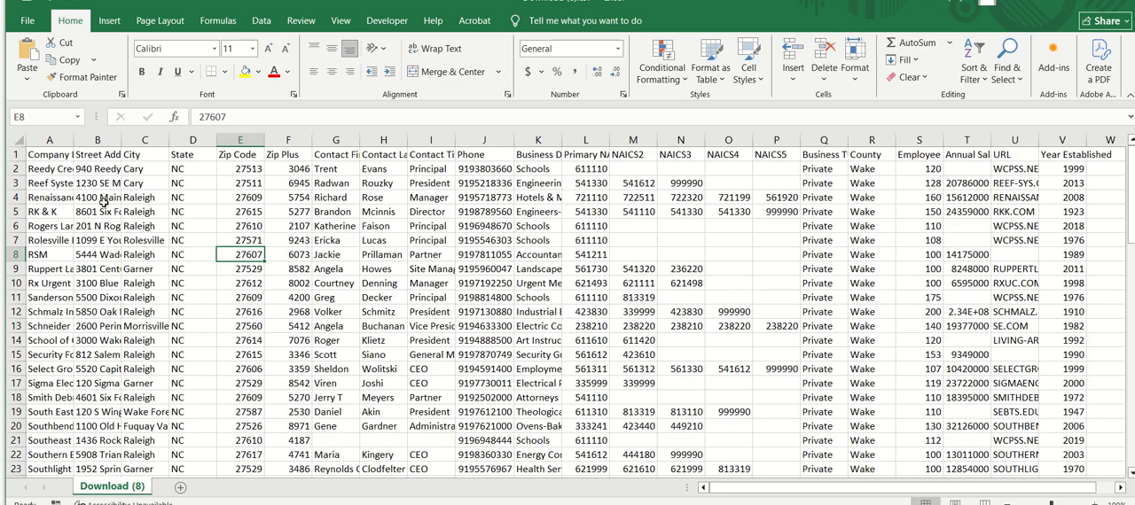
Examine the Company Name, Street Address, contact first and last name, and Phone columns in the Download (8) sheet
{"action": "left_click", "coordinate": [52, 137]}
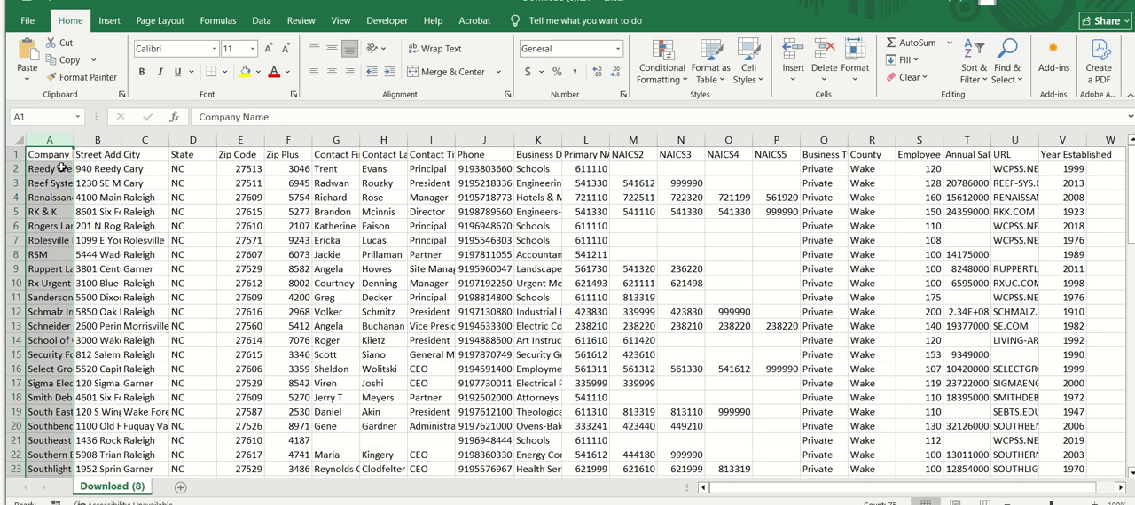
{"action": "left_click", "coordinate": [97, 139]}
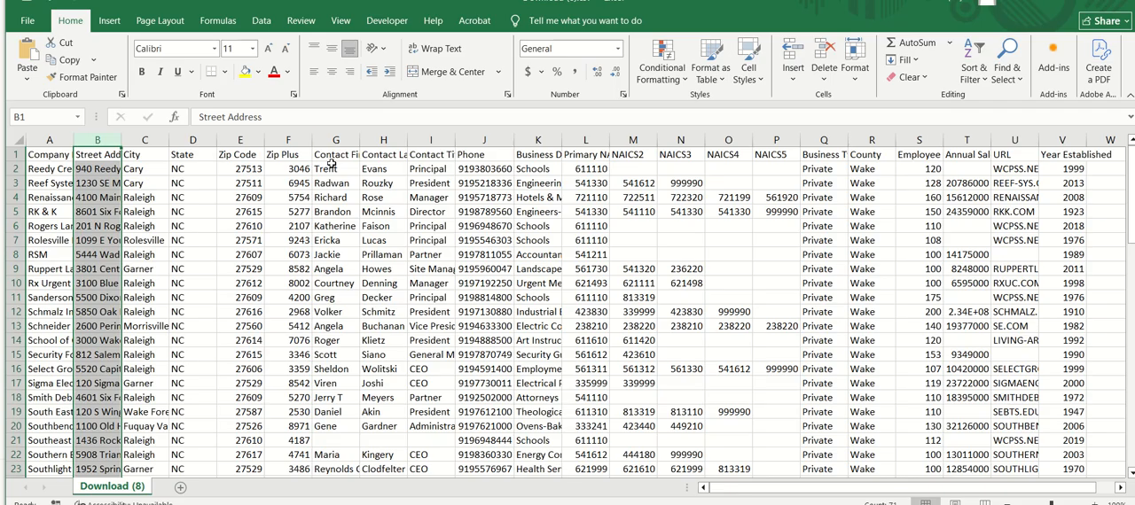
{"action": "left_click_drag", "start_coordinate": [337, 139], "coordinate": [390, 144]}
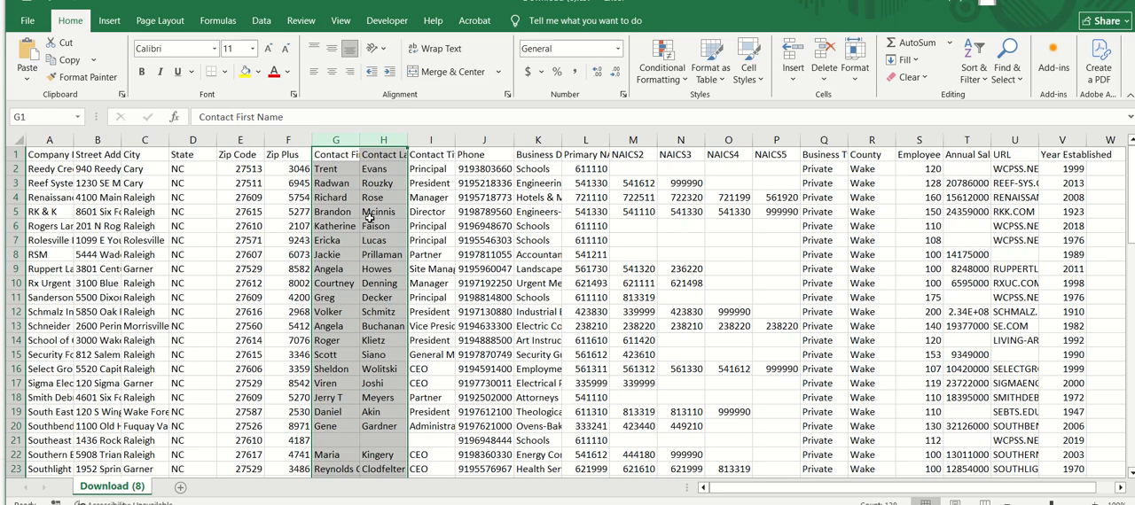
{"action": "left_click", "coordinate": [484, 139]}
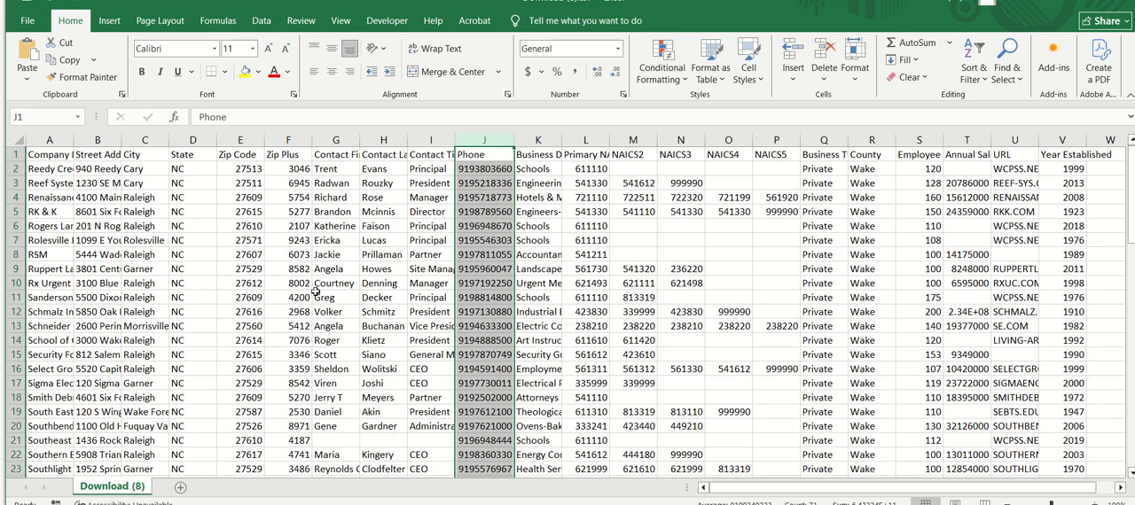
Inspect the last company record and the source, copyright and note rows 72 to 75 at the end of the data
{"action": "left_click", "coordinate": [67, 285]}
{"action": "scroll", "coordinate": [67, 285], "scroll_direction": "down", "scroll_amount": 9}
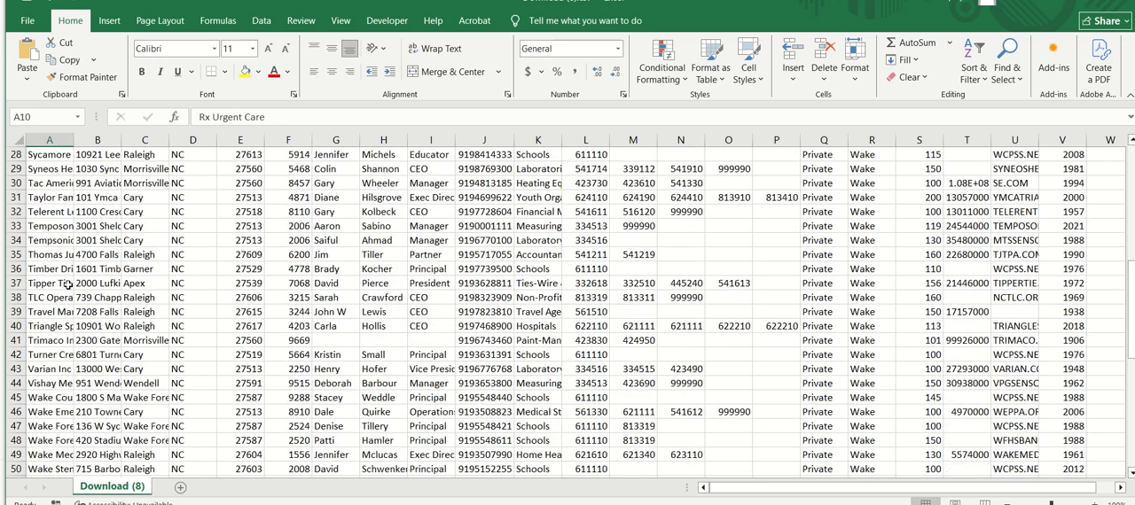
{"action": "scroll", "coordinate": [67, 285], "scroll_direction": "down", "scroll_amount": 10}
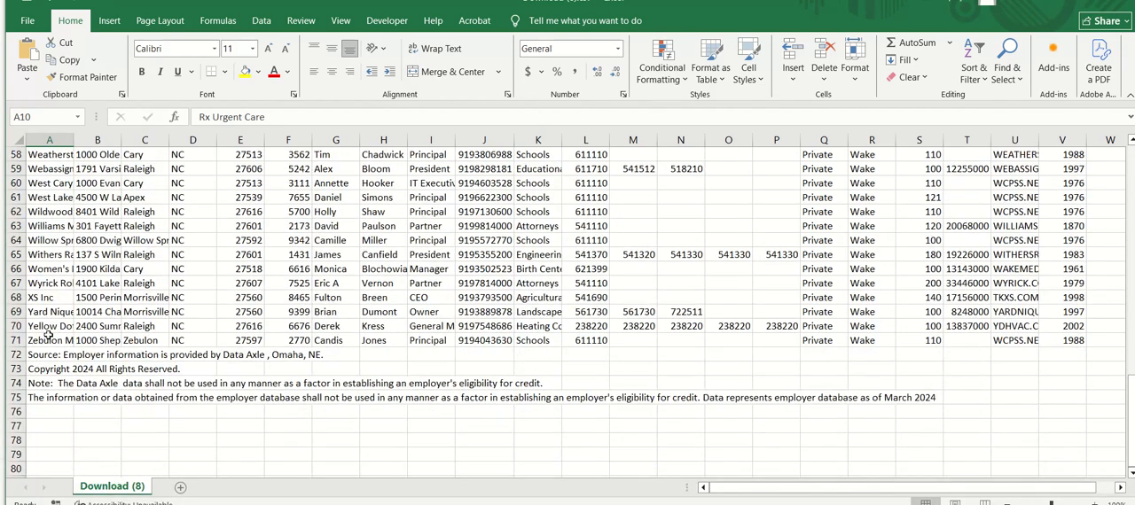
{"action": "left_click", "coordinate": [47, 341]}
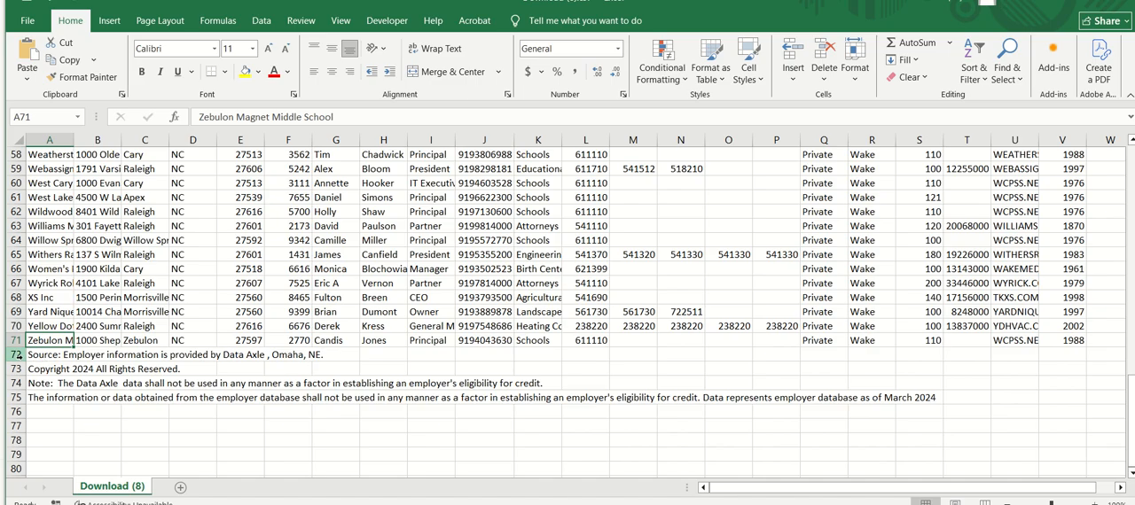
{"action": "left_click_drag", "start_coordinate": [16, 355], "coordinate": [121, 399]}
{"action": "left_click", "coordinate": [116, 369]}
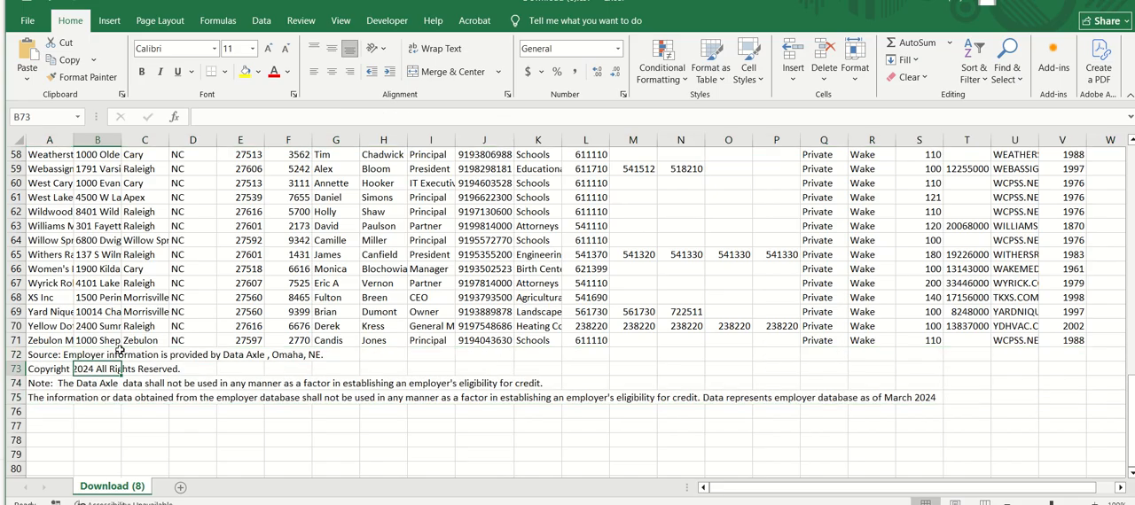
{"action": "left_click_drag", "start_coordinate": [15, 354], "coordinate": [16, 397]}
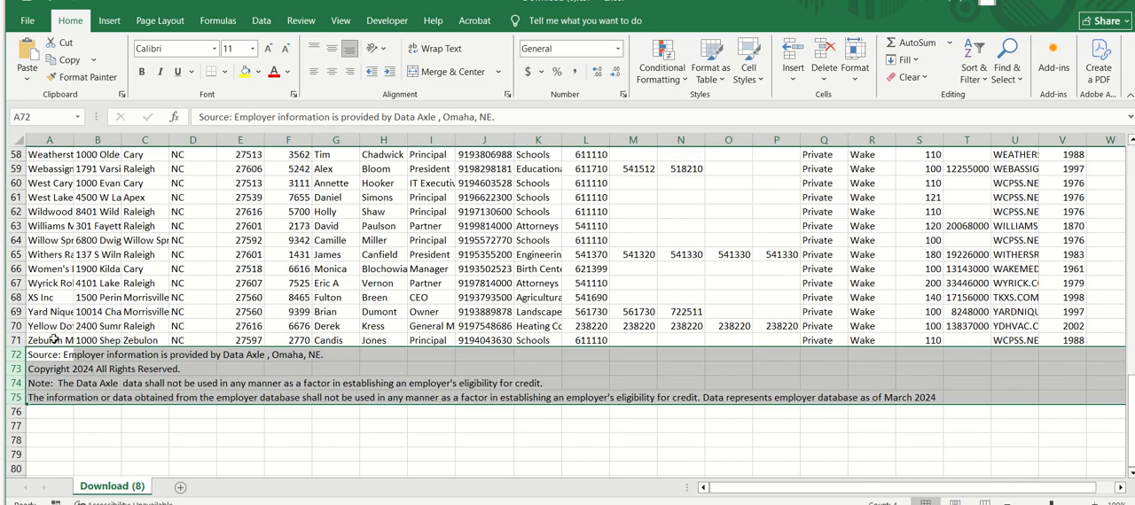
{"action": "scroll", "coordinate": [55, 342], "scroll_direction": "up", "scroll_amount": 19}
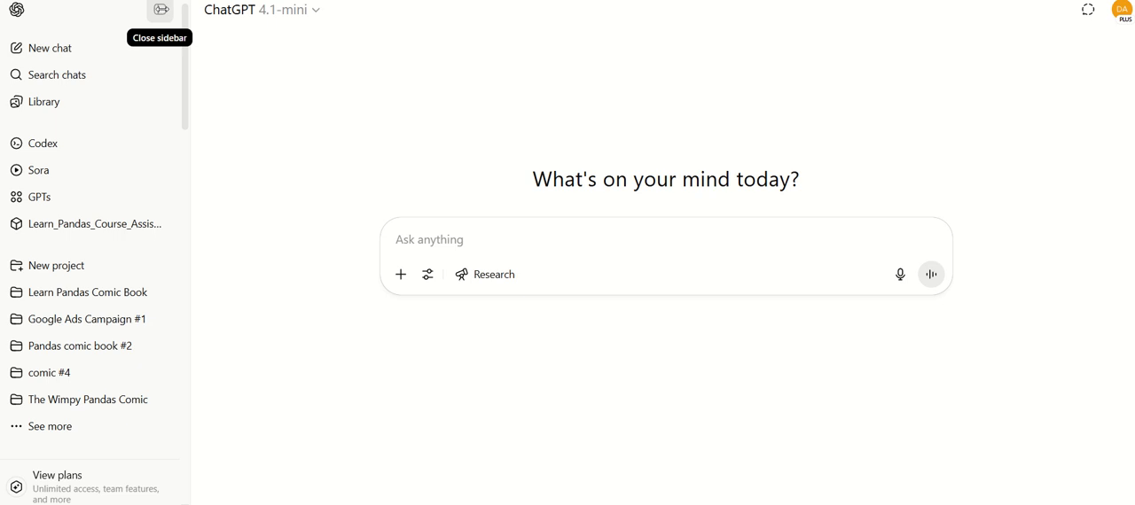
Switch to ChatGPT, hide the sidebar and attach Download (8).csv from the Downloads folder to a new chat
{"action": "left_click", "coordinate": [161, 10]}
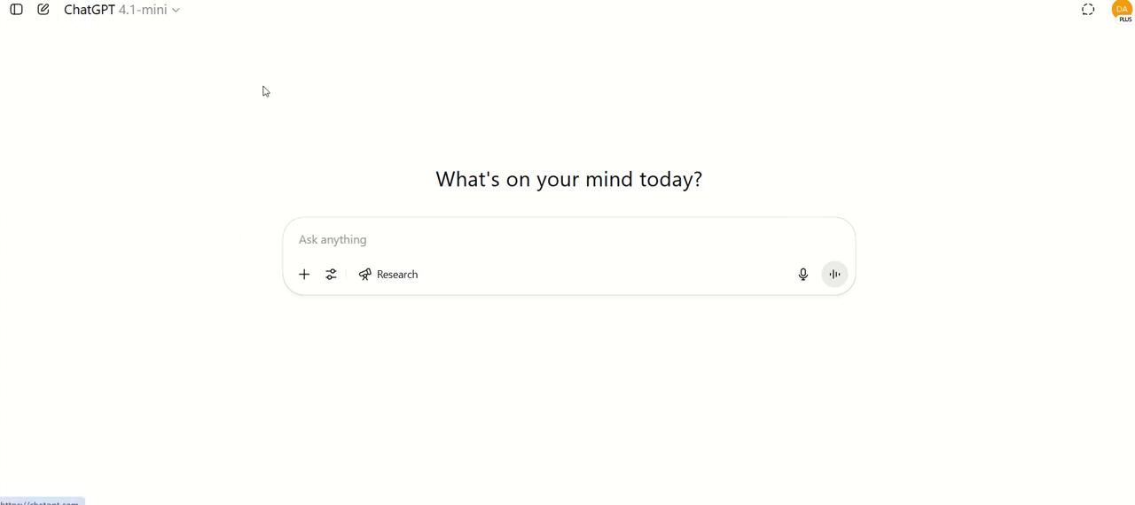
{"action": "left_click", "coordinate": [305, 276]}
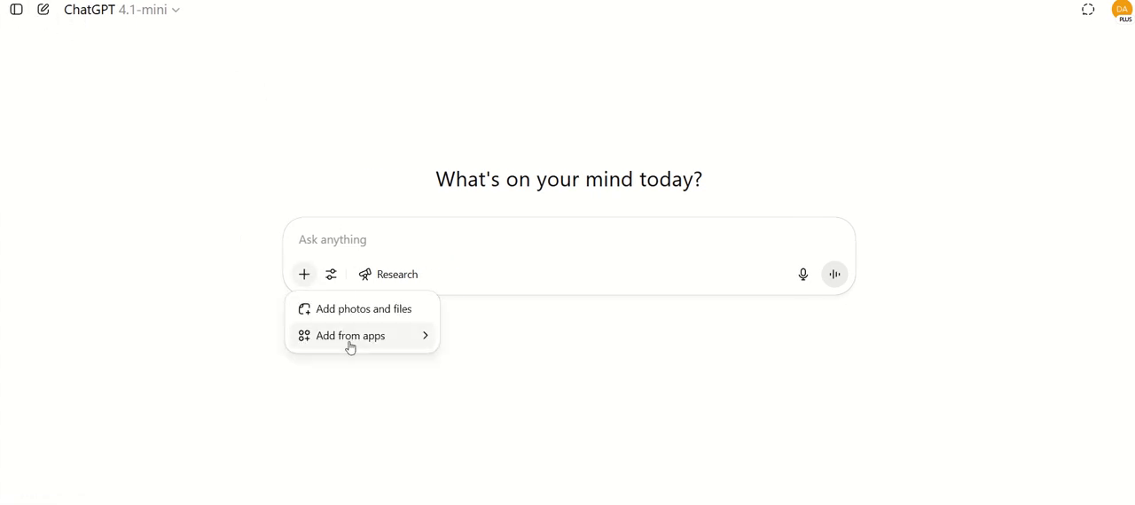
{"action": "mouse_move", "coordinate": [349, 347]}
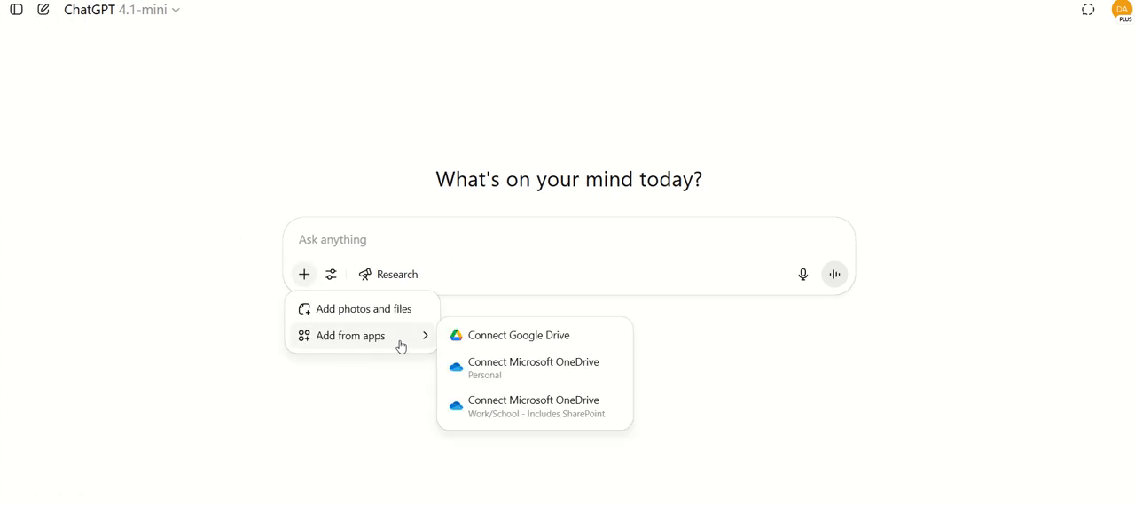
{"action": "left_click", "coordinate": [360, 318]}
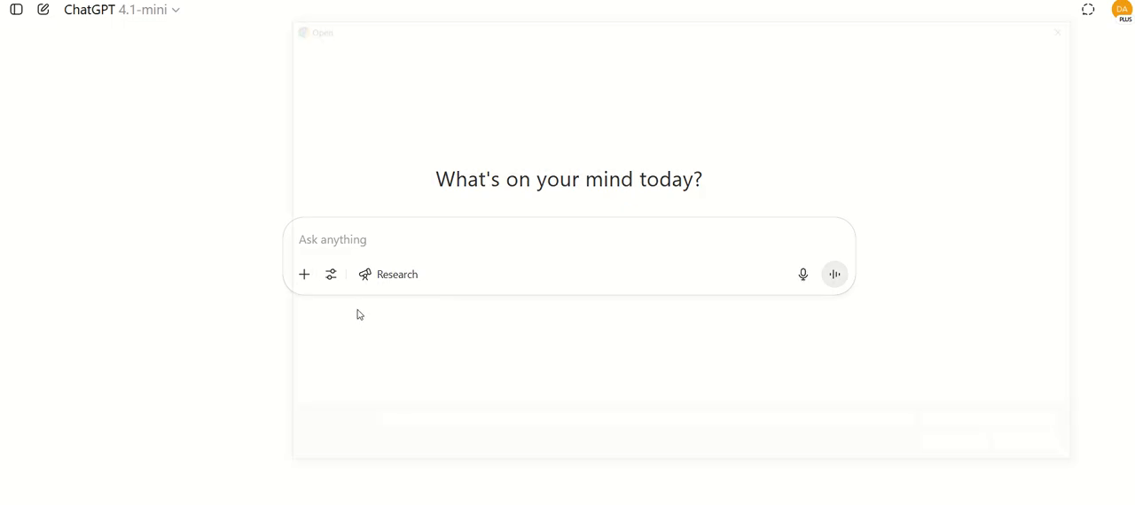
{"action": "left_click", "coordinate": [341, 142]}
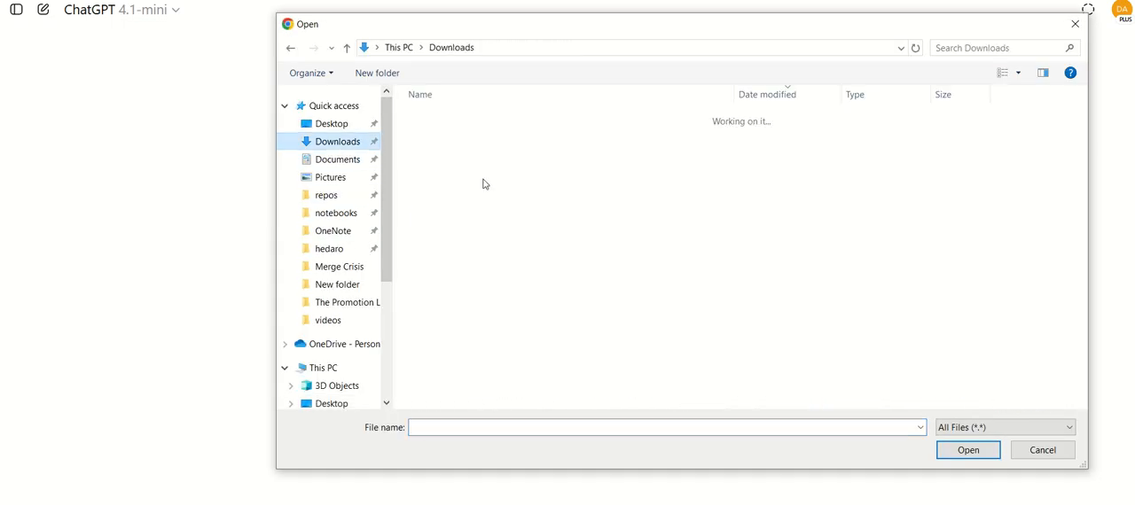
{"action": "scroll", "coordinate": [478, 173], "scroll_direction": "down", "scroll_amount": 15}
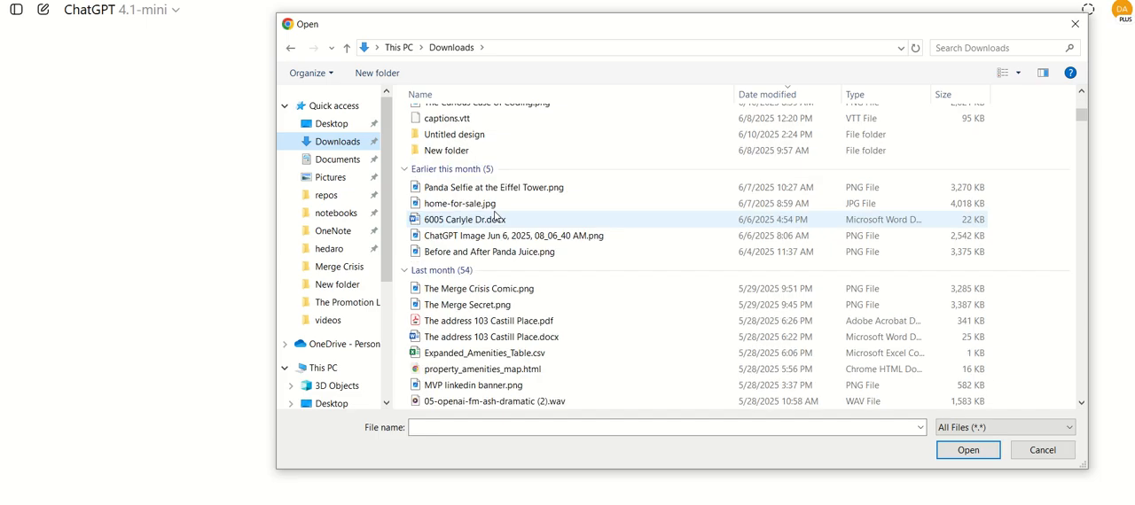
{"action": "scroll", "coordinate": [497, 216], "scroll_direction": "down", "scroll_amount": 10}
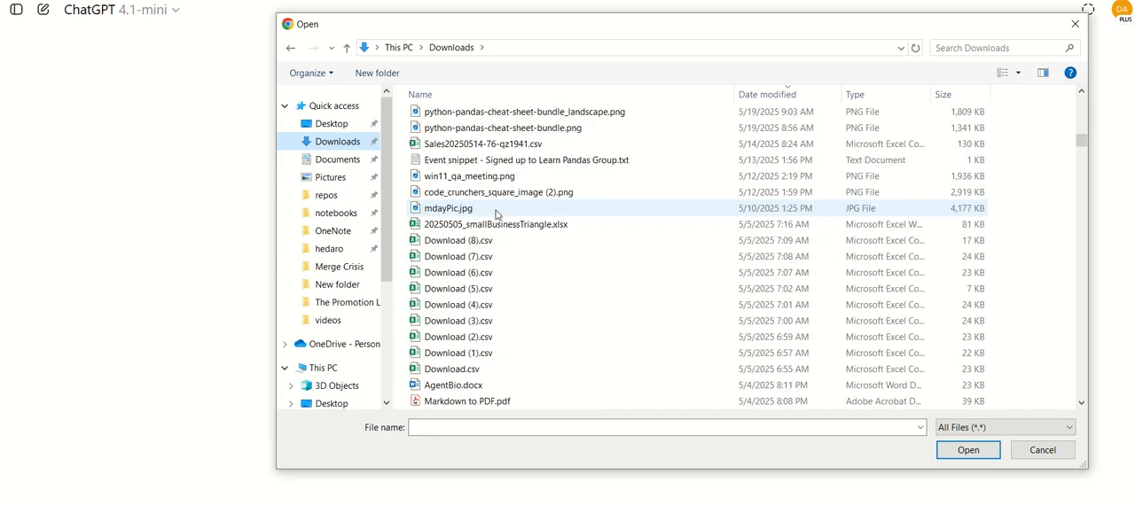
{"action": "double_click", "coordinate": [482, 240]}
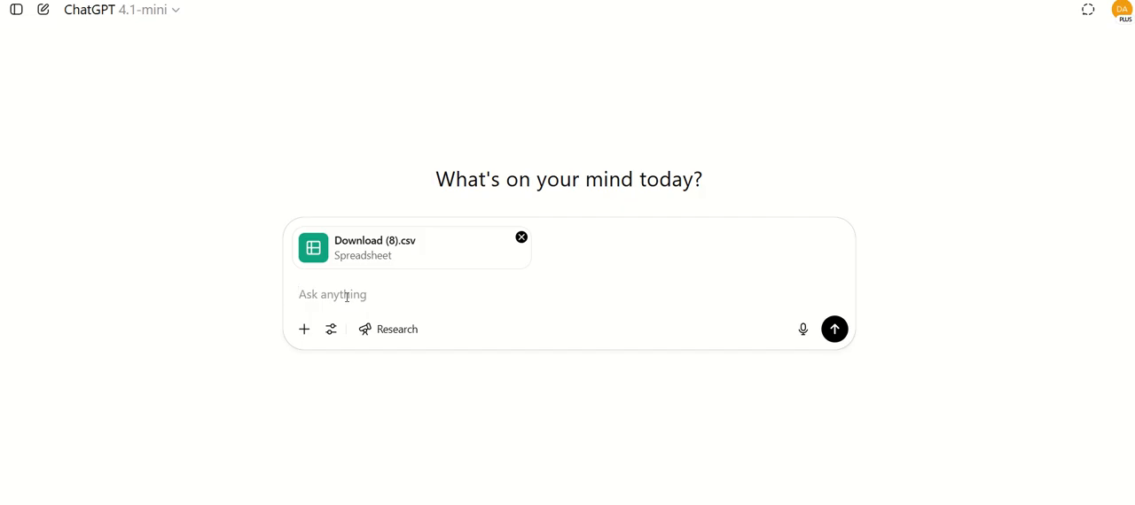
Dictate and send a request to keep the company column, combine addresses and contact names, reformat phone numbers, remove other columns and return a download link
{"action": "left_click", "coordinate": [803, 331]}
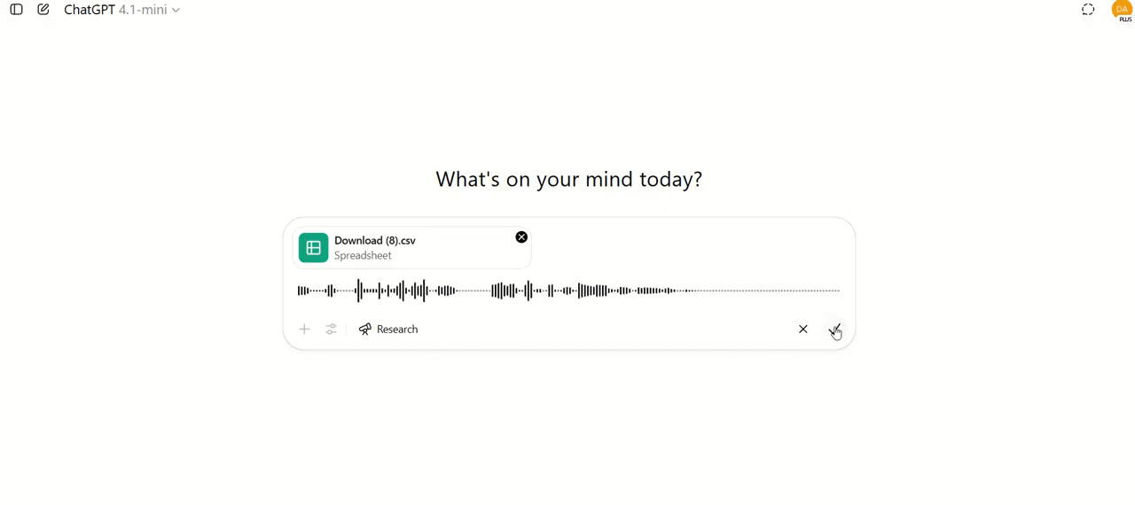
{"action": "left_click", "coordinate": [836, 330]}
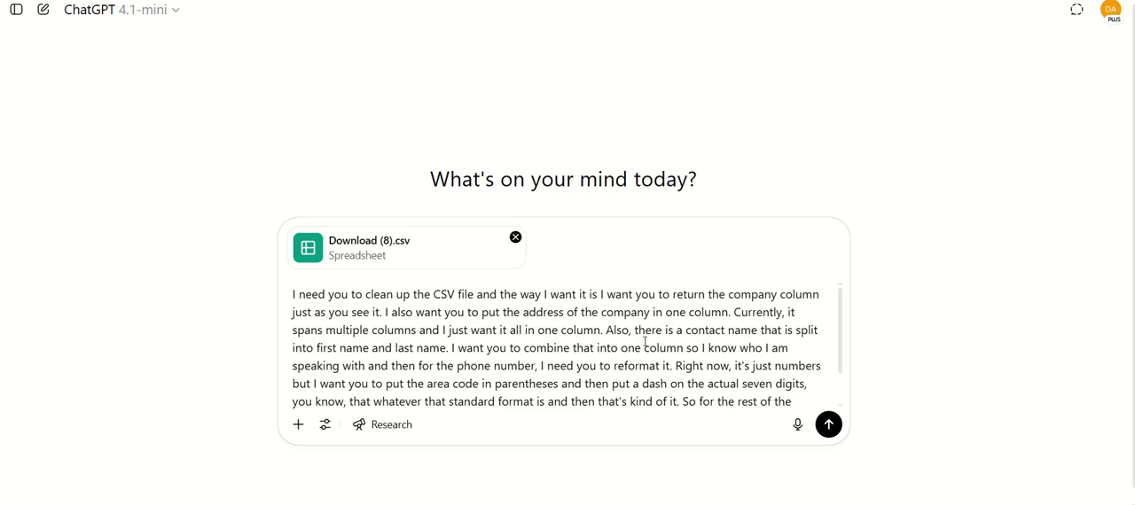
{"action": "left_click", "coordinate": [827, 425]}
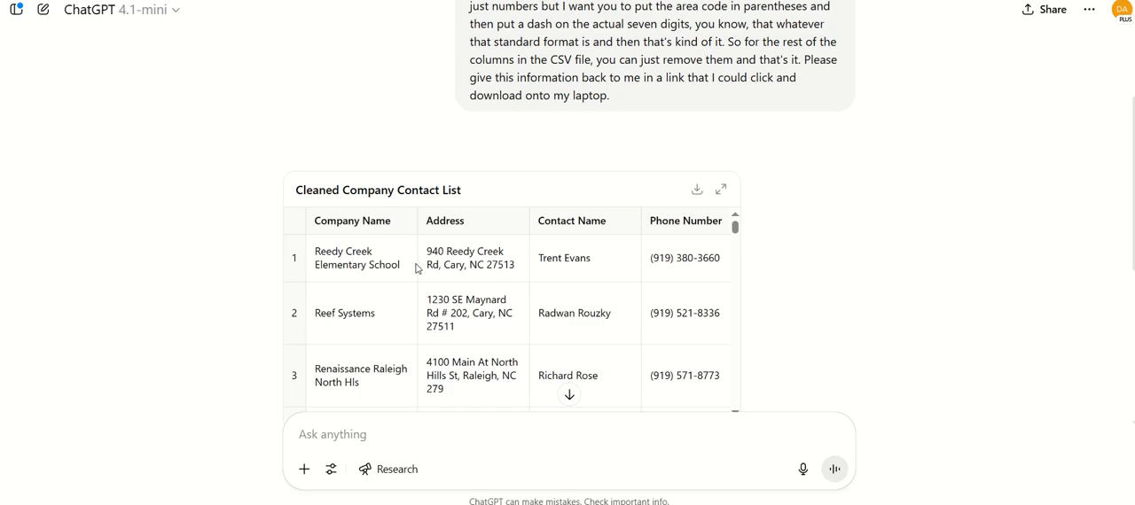
Review the Cleaned Company Contact List from its first records through the final rows
{"action": "scroll", "coordinate": [418, 268], "scroll_direction": "down", "scroll_amount": 5}
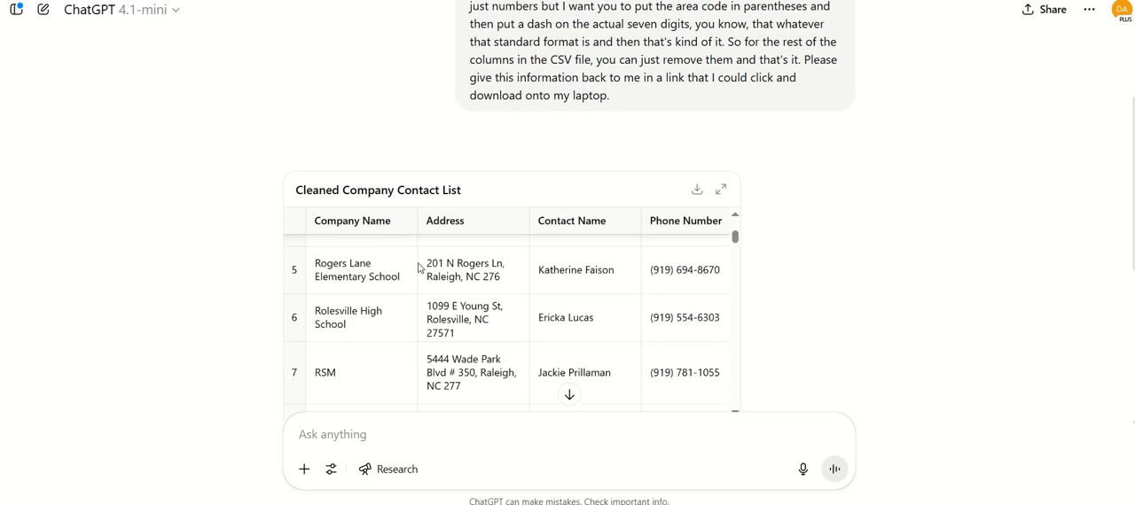
{"action": "scroll", "coordinate": [419, 268], "scroll_direction": "down", "scroll_amount": 2}
{"action": "scroll", "coordinate": [418, 268], "scroll_direction": "down", "scroll_amount": 9}
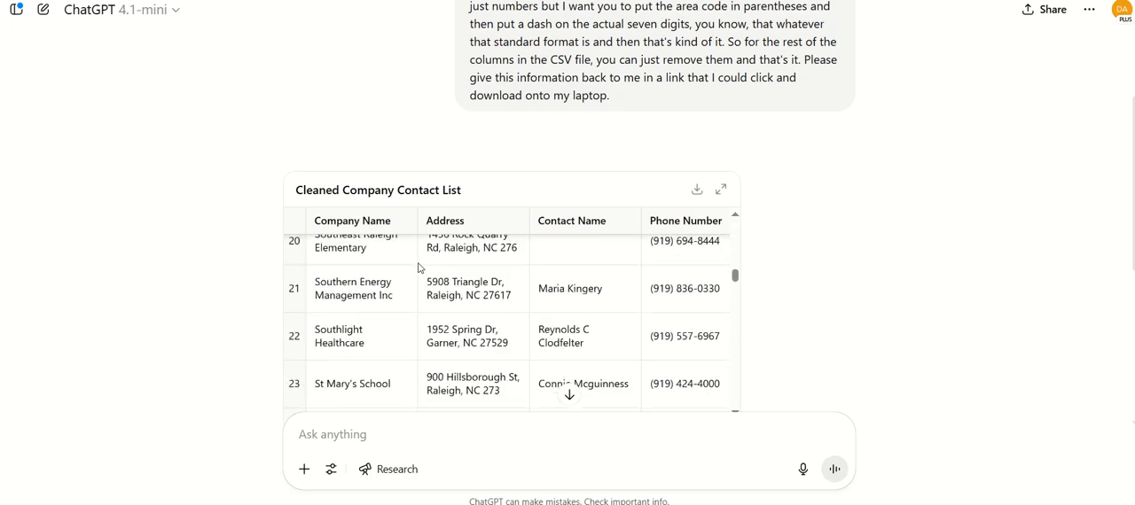
{"action": "scroll", "coordinate": [418, 268], "scroll_direction": "down", "scroll_amount": 20}
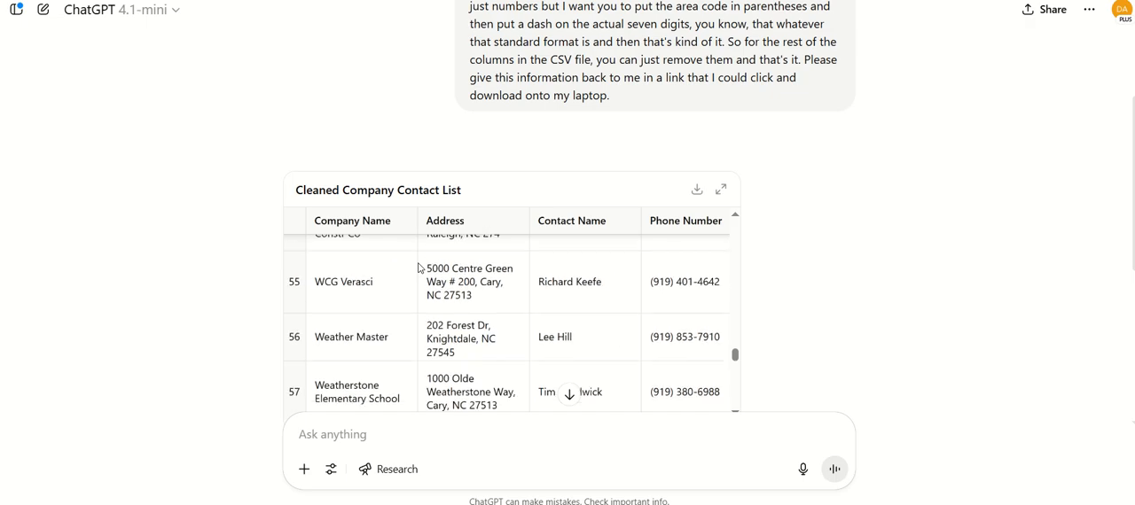
{"action": "scroll", "coordinate": [419, 268], "scroll_direction": "down", "scroll_amount": 5}
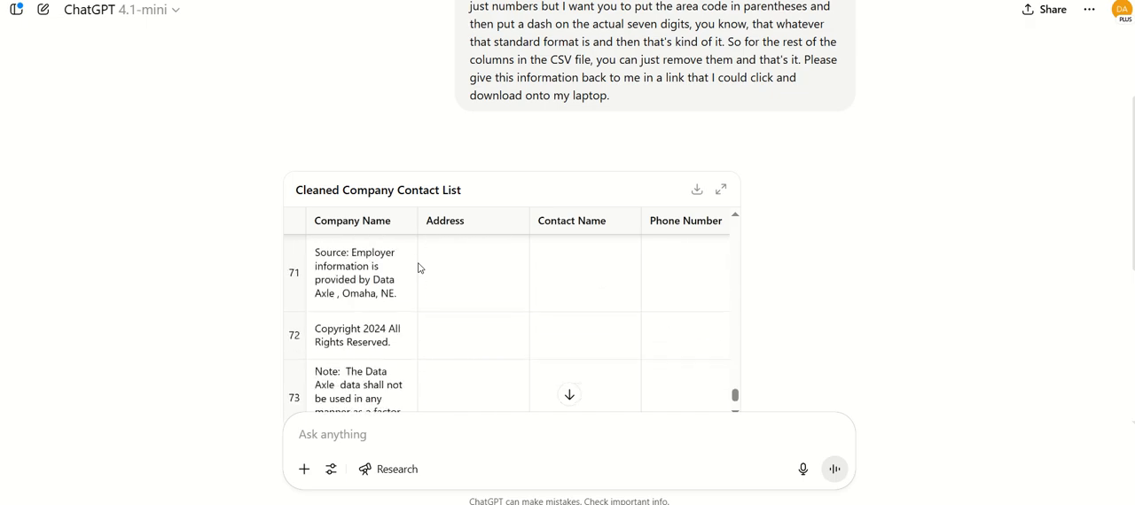
{"action": "scroll", "coordinate": [419, 268], "scroll_direction": "down", "scroll_amount": 2}
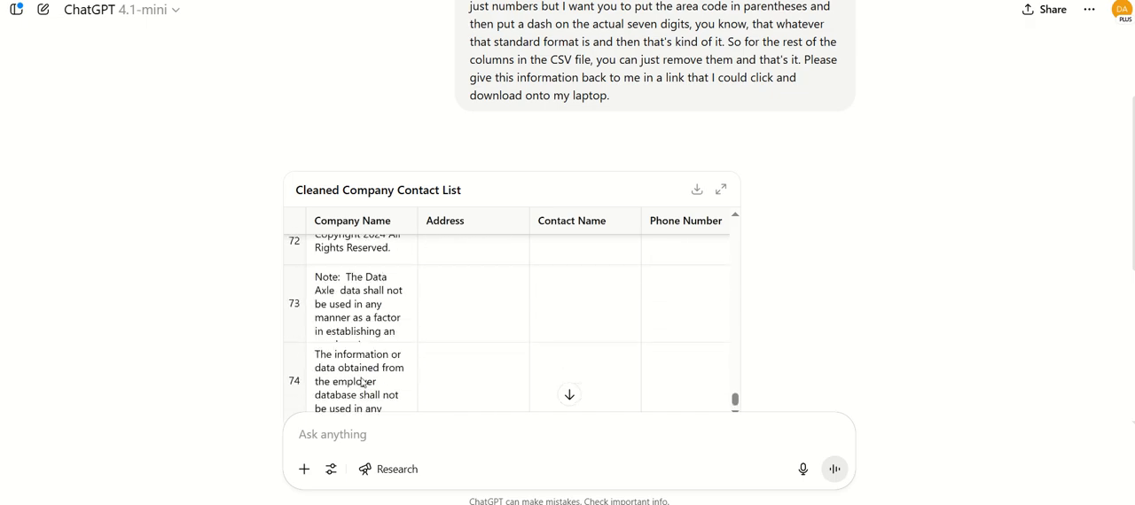
{"action": "scroll", "coordinate": [362, 374], "scroll_direction": "up", "scroll_amount": 3}
{"action": "scroll", "coordinate": [362, 374], "scroll_direction": "up", "scroll_amount": 2}
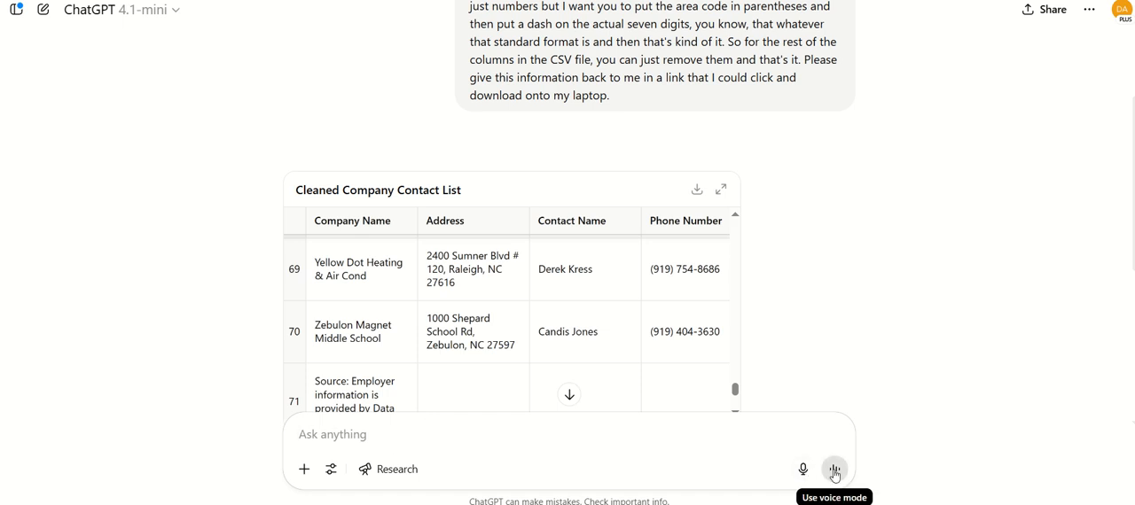
Dictate and send a follow-up asking to delete the last four extra rows starting at row 71 and provide the file for download
{"action": "left_click", "coordinate": [802, 470]}
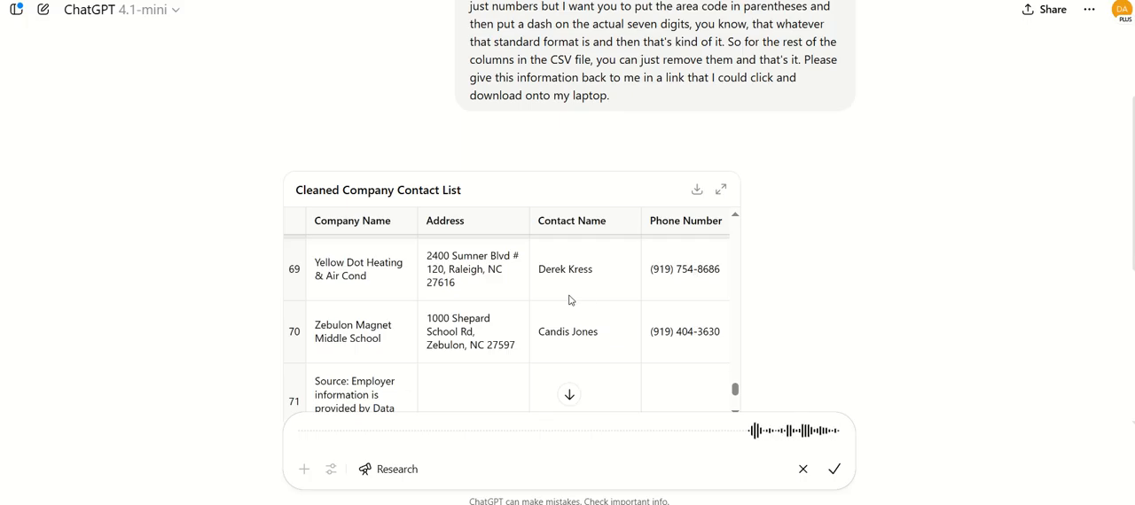
{"action": "scroll", "coordinate": [563, 304], "scroll_direction": "down", "scroll_amount": 2}
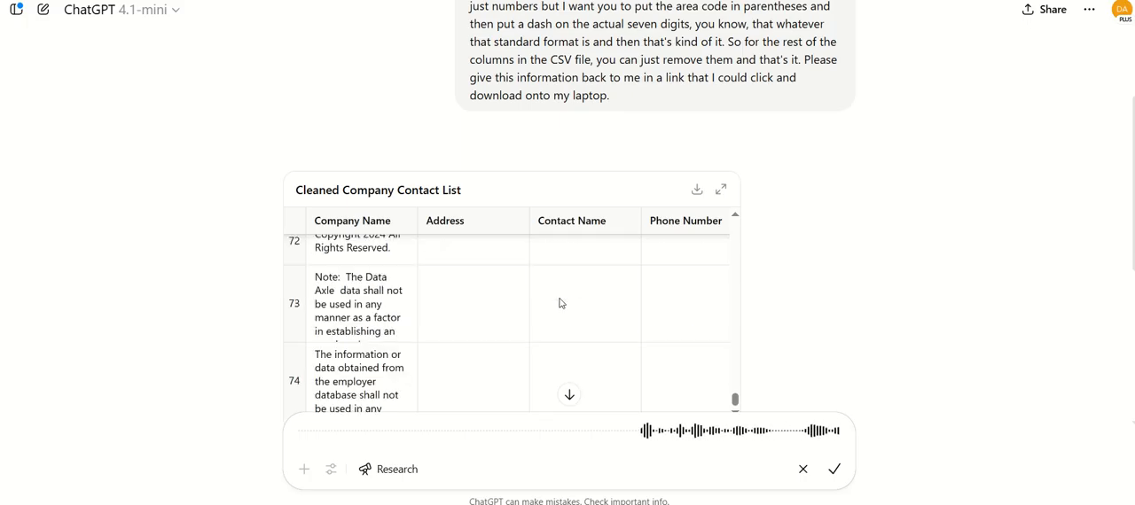
{"action": "scroll", "coordinate": [559, 303], "scroll_direction": "up", "scroll_amount": 1}
{"action": "scroll", "coordinate": [560, 303], "scroll_direction": "up", "scroll_amount": 1}
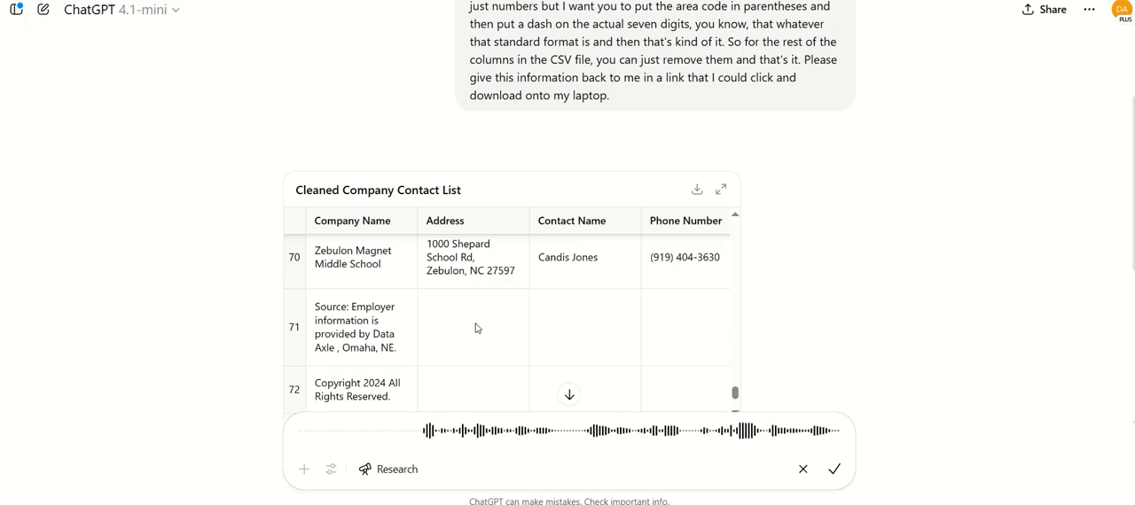
{"action": "scroll", "coordinate": [476, 324], "scroll_direction": "down", "scroll_amount": 2}
{"action": "scroll", "coordinate": [476, 325], "scroll_direction": "up", "scroll_amount": 2}
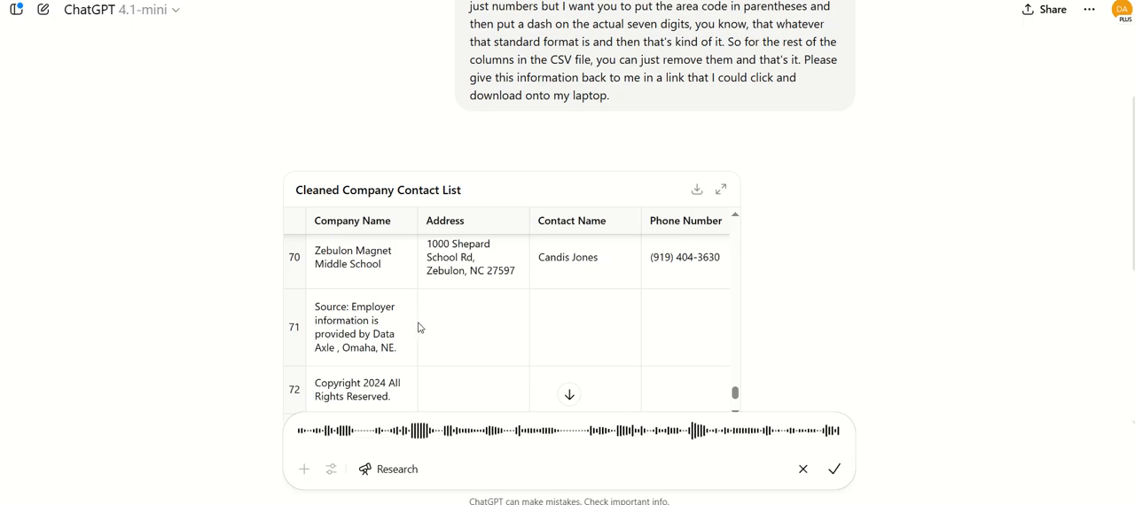
{"action": "scroll", "coordinate": [433, 333], "scroll_direction": "down", "scroll_amount": 2}
{"action": "scroll", "coordinate": [433, 333], "scroll_direction": "up", "scroll_amount": 3}
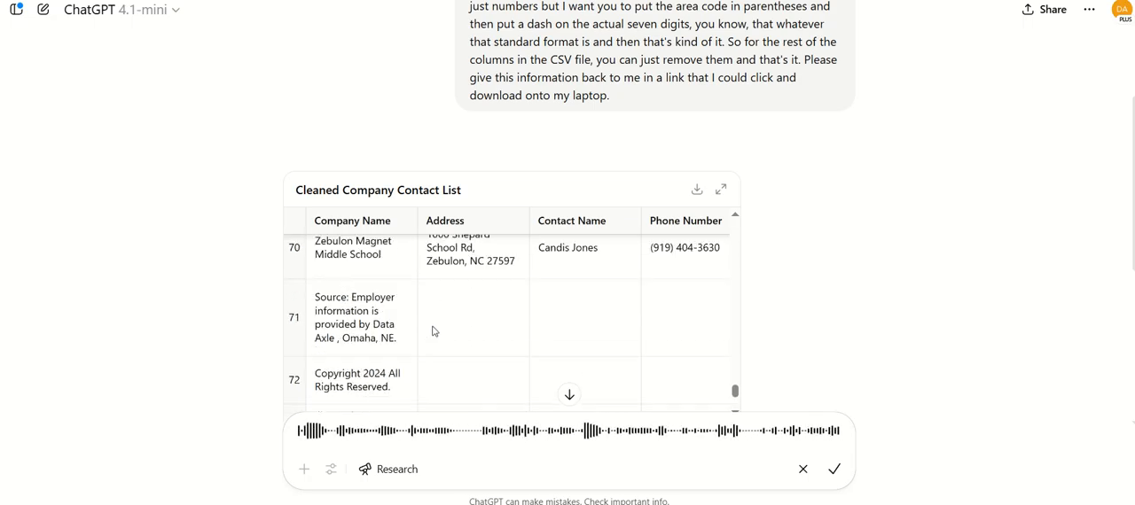
{"action": "scroll", "coordinate": [433, 332], "scroll_direction": "down", "scroll_amount": 2}
{"action": "scroll", "coordinate": [432, 332], "scroll_direction": "down", "scroll_amount": 4}
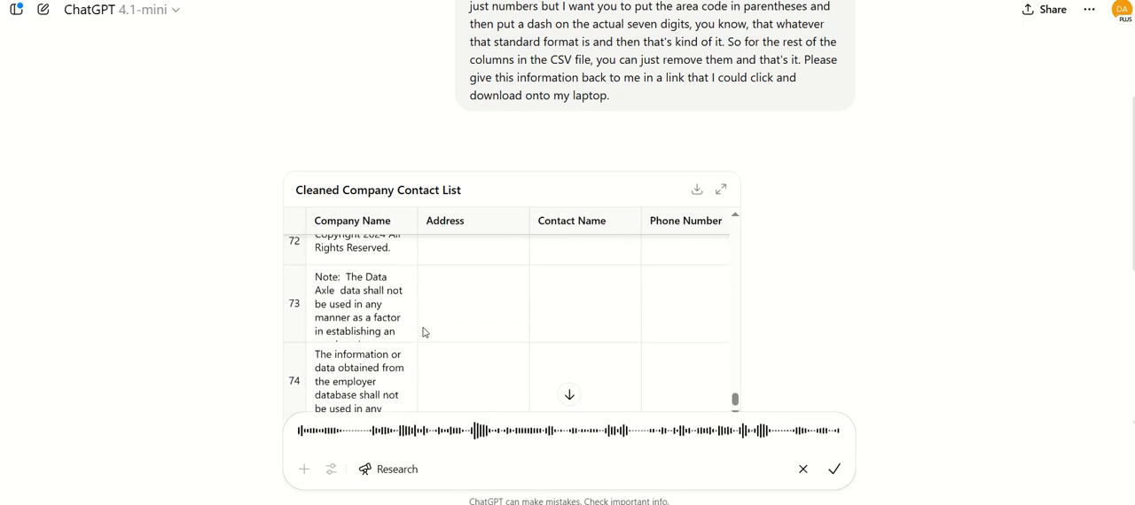
{"action": "scroll", "coordinate": [413, 250], "scroll_direction": "up", "scroll_amount": 3}
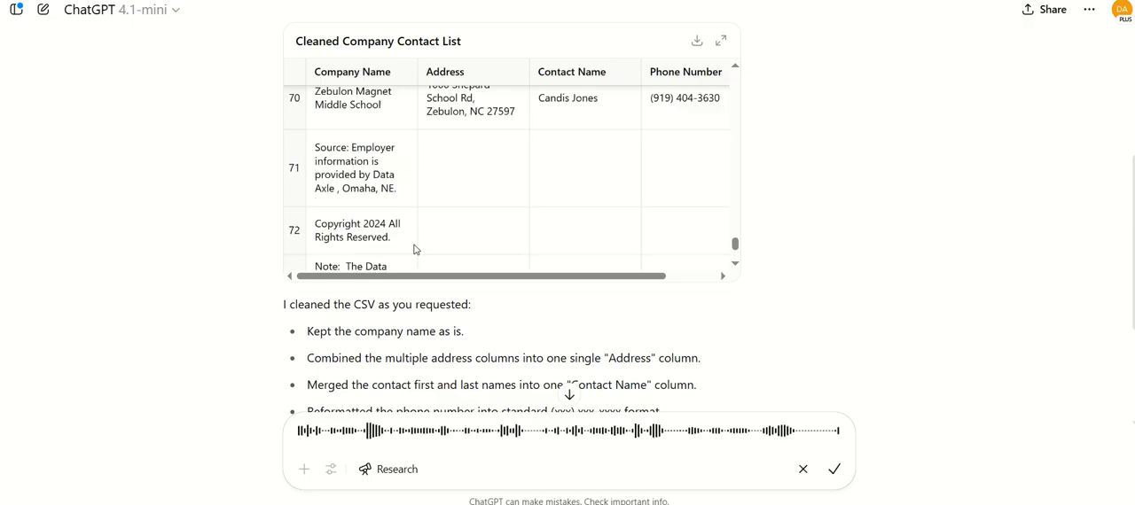
{"action": "scroll", "coordinate": [226, 229], "scroll_direction": "up", "scroll_amount": 1}
{"action": "scroll", "coordinate": [226, 230], "scroll_direction": "up", "scroll_amount": 1}
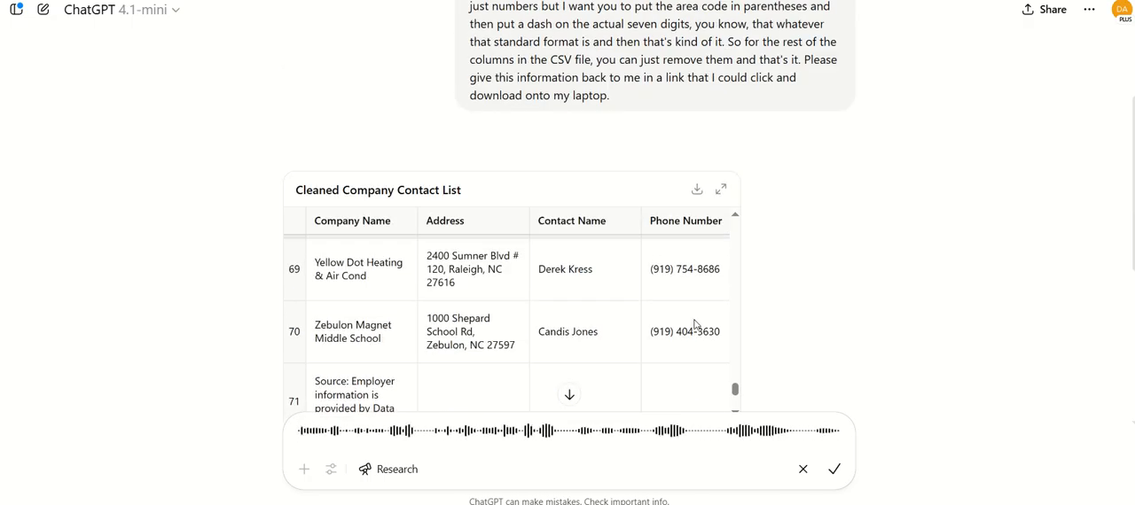
{"action": "scroll", "coordinate": [677, 309], "scroll_direction": "down", "scroll_amount": 3}
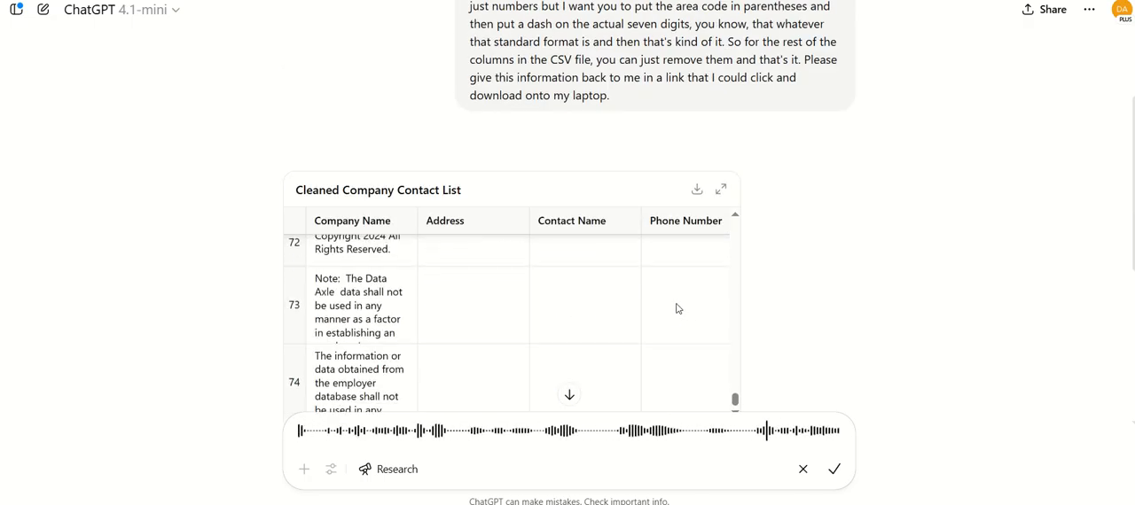
{"action": "left_click", "coordinate": [834, 470]}
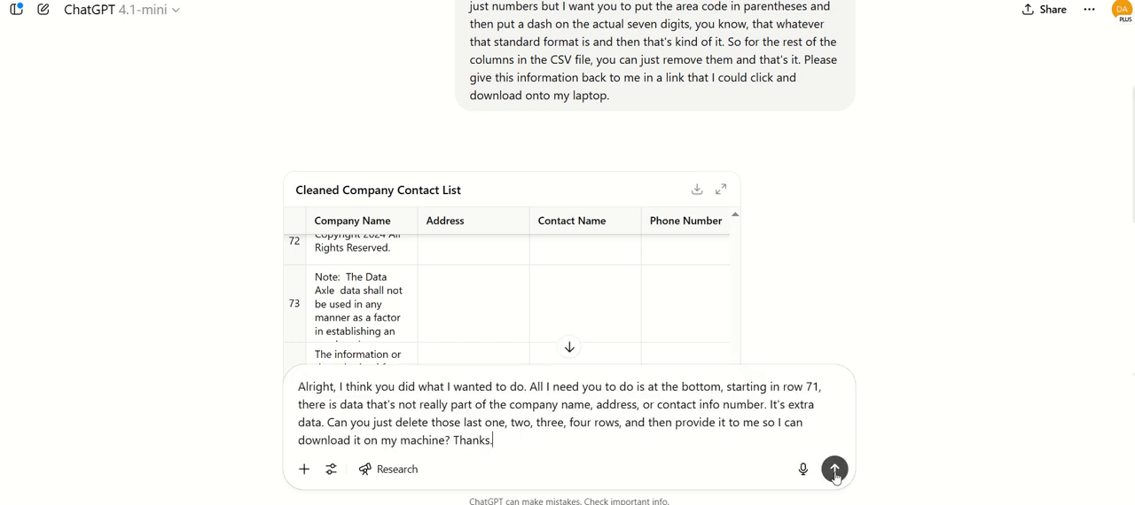
{"action": "left_click", "coordinate": [835, 472]}
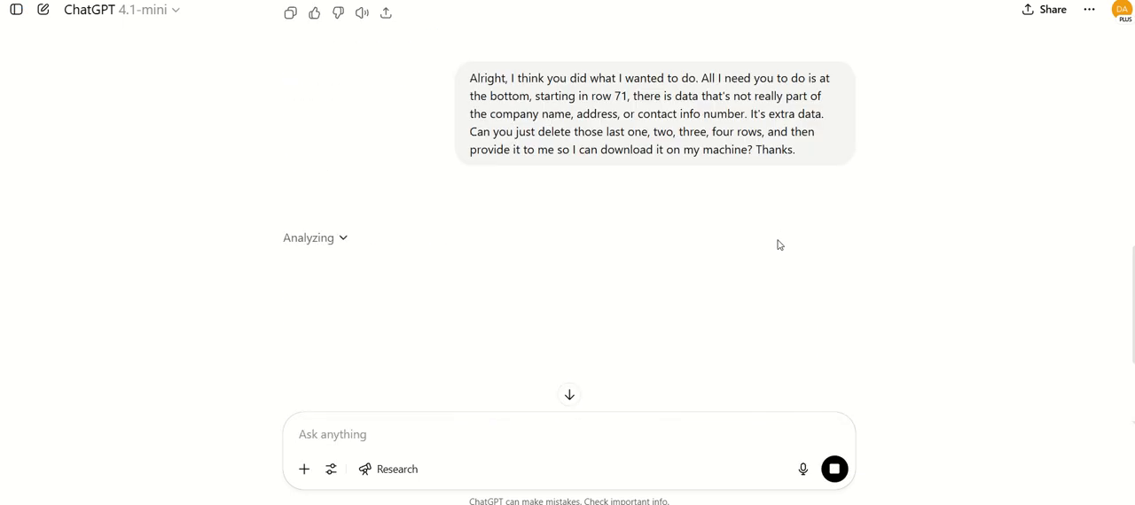
Review the first cleanup's summary of changes and the Python analysis code behind cleaned_company_contacts.csv, including its output
{"action": "scroll", "coordinate": [779, 243], "scroll_direction": "up", "scroll_amount": 3}
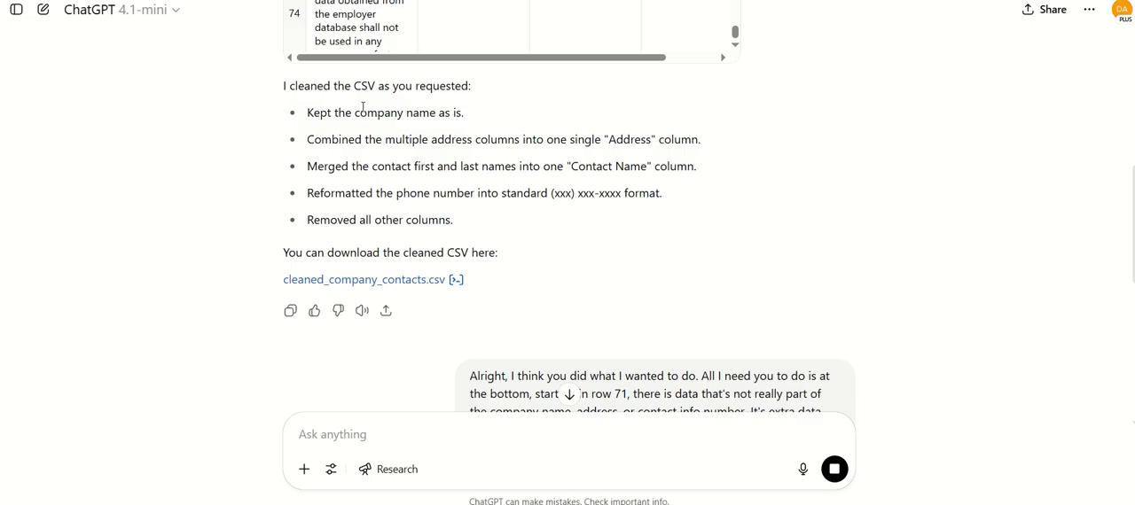
{"action": "left_click_drag", "start_coordinate": [345, 113], "coordinate": [519, 189]}
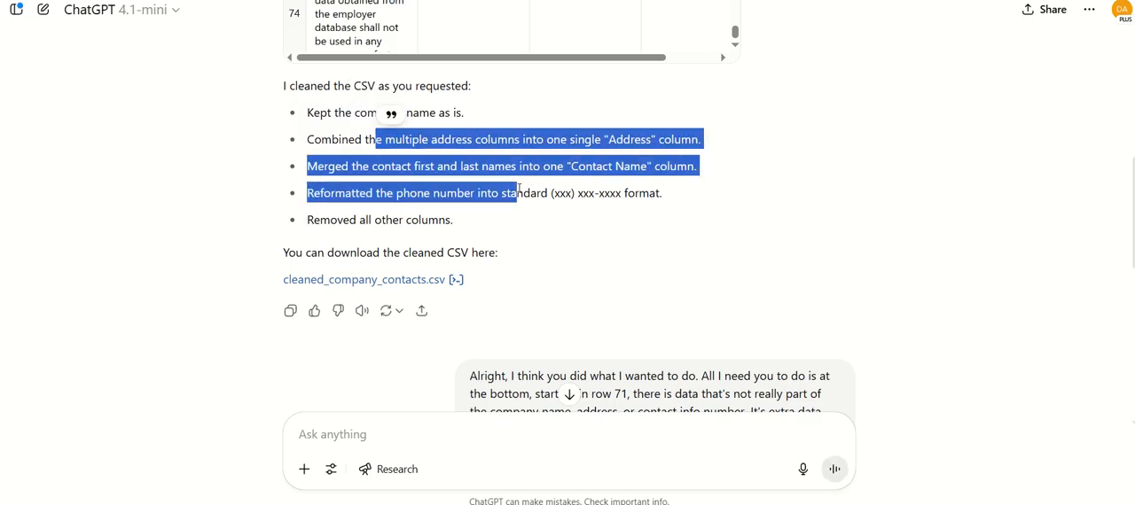
{"action": "left_click", "coordinate": [457, 281]}
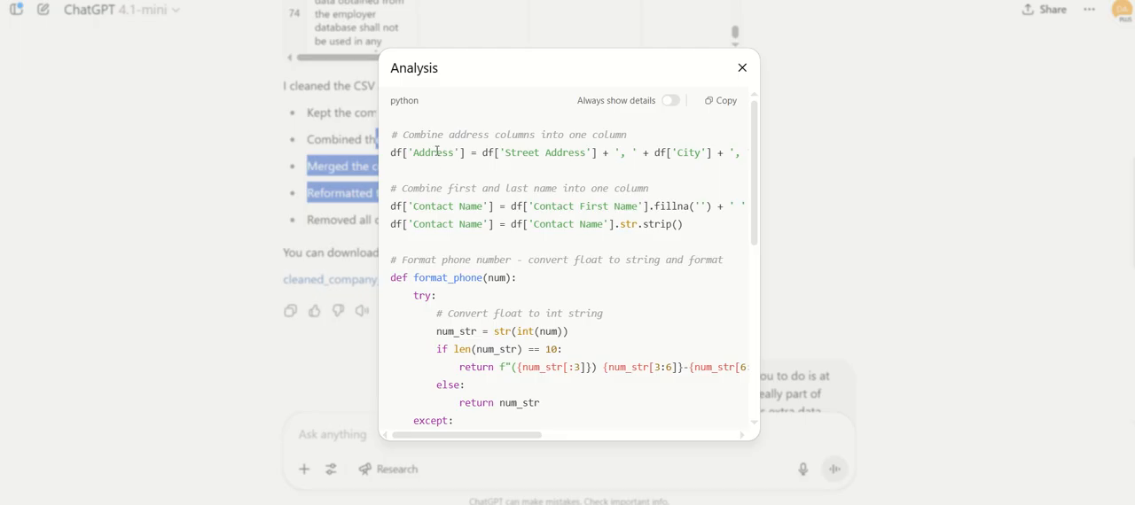
{"action": "scroll", "coordinate": [463, 195], "scroll_direction": "down", "scroll_amount": 5}
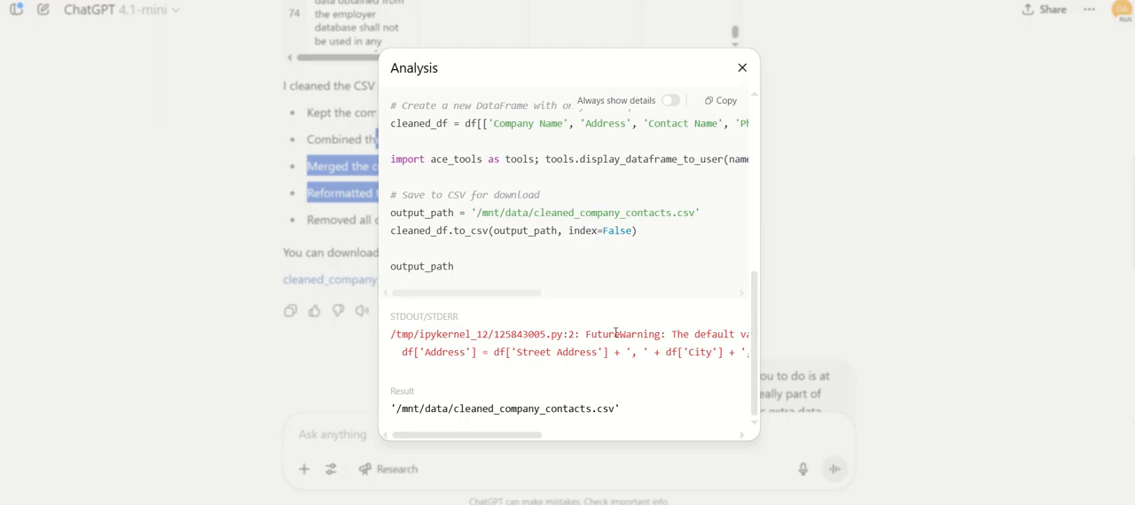
{"action": "left_click_drag", "start_coordinate": [615, 333], "coordinate": [400, 313]}
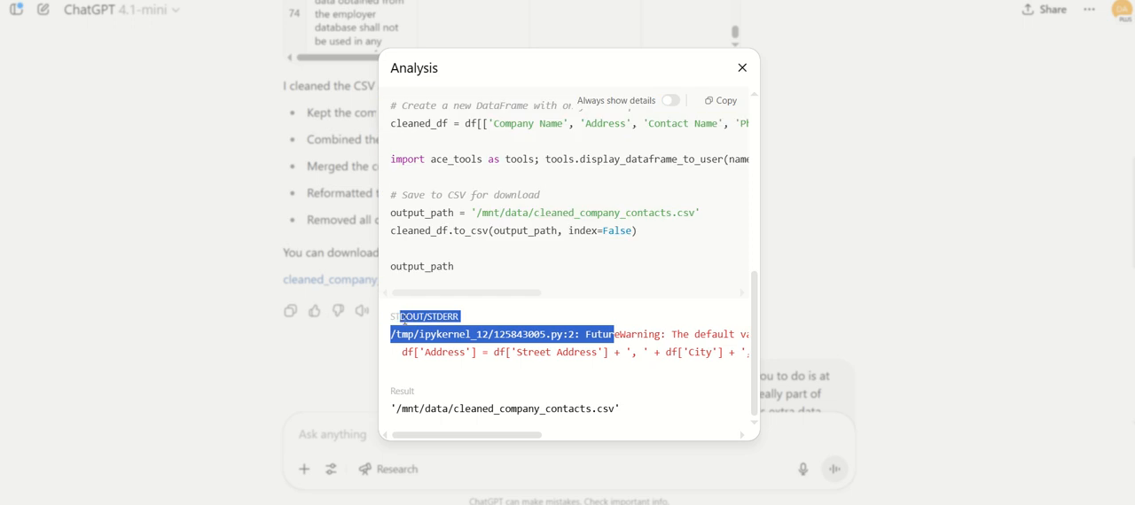
{"action": "scroll", "coordinate": [431, 289], "scroll_direction": "up", "scroll_amount": 3}
{"action": "scroll", "coordinate": [432, 289], "scroll_direction": "up", "scroll_amount": 3}
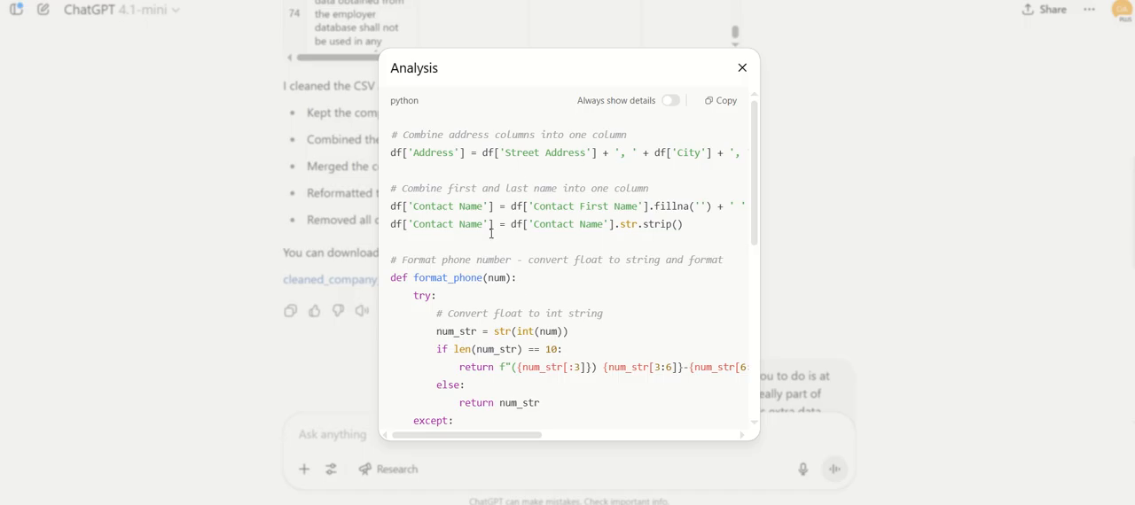
{"action": "scroll", "coordinate": [548, 270], "scroll_direction": "down", "scroll_amount": 5}
{"action": "scroll", "coordinate": [547, 269], "scroll_direction": "up", "scroll_amount": 5}
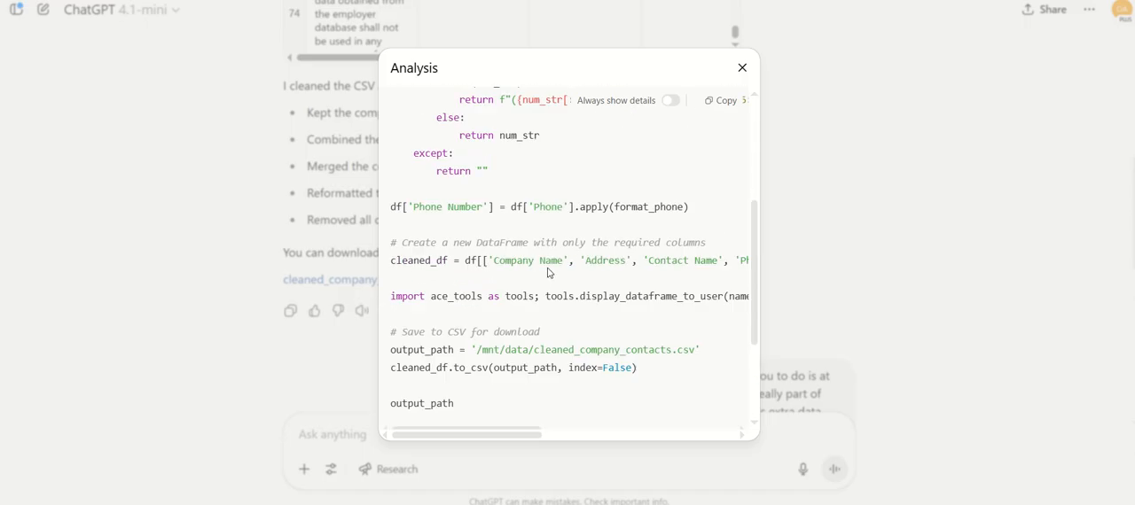
{"action": "left_click", "coordinate": [742, 67]}
Check the final rows of the Trimmed Cleaned Company Contact List, download cleaned_company_contacts_trimmed.csv and open it in Excel
{"action": "scroll", "coordinate": [698, 299], "scroll_direction": "down", "scroll_amount": 6}
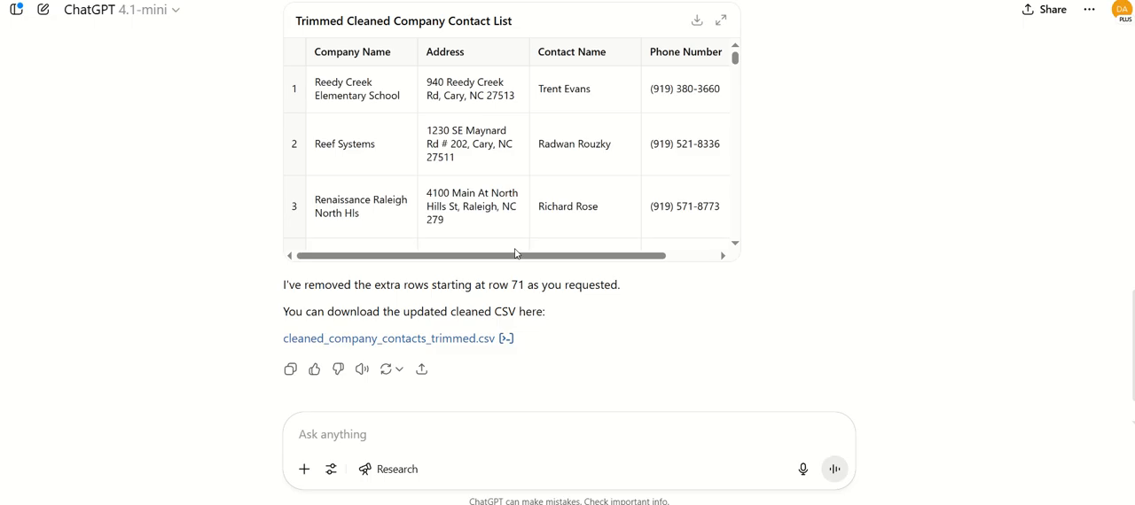
{"action": "scroll", "coordinate": [670, 216], "scroll_direction": "up", "scroll_amount": 1}
{"action": "left_click_drag", "start_coordinate": [735, 133], "coordinate": [750, 321]}
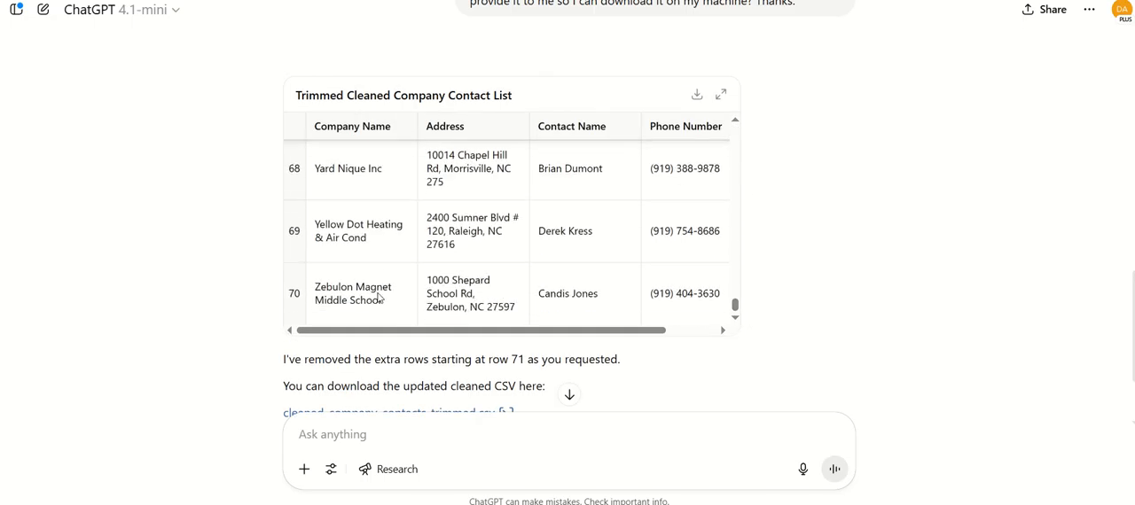
{"action": "scroll", "coordinate": [374, 296], "scroll_direction": "down", "scroll_amount": 1}
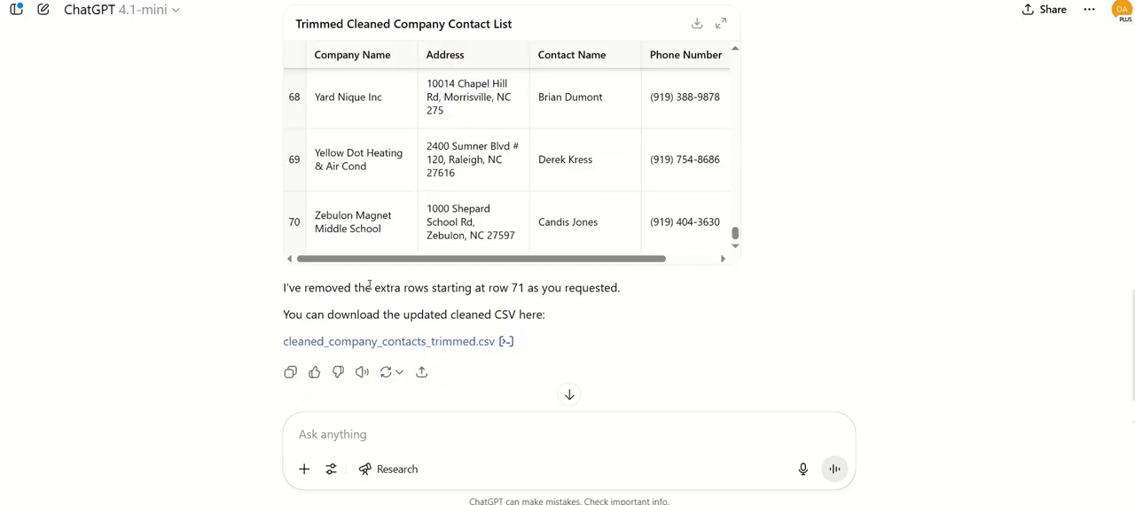
{"action": "left_click", "coordinate": [358, 340]}
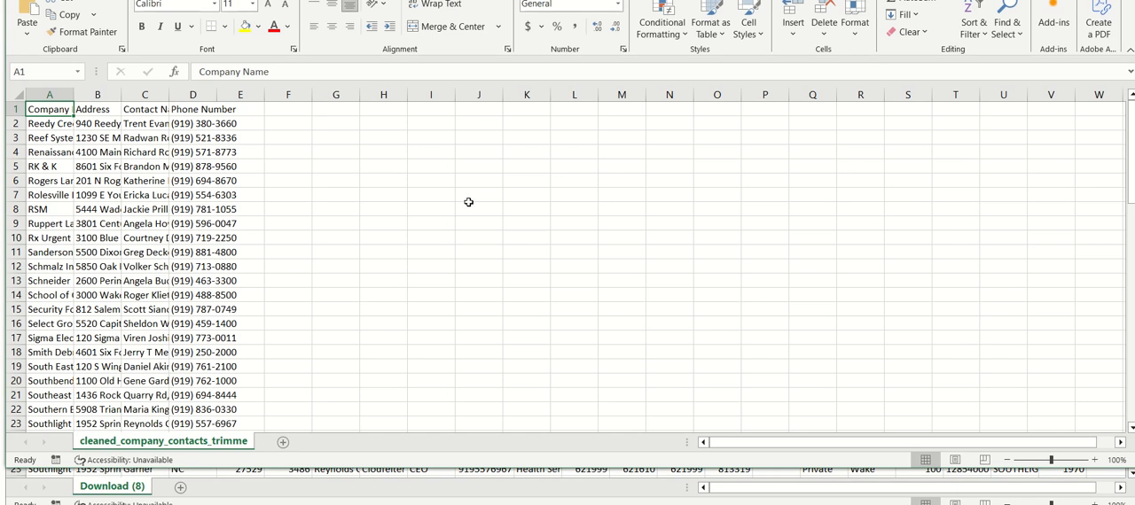
Auto-fit all column widths in the trimmed contacts sheet and check the end of its data
{"action": "left_click", "coordinate": [23, 94]}
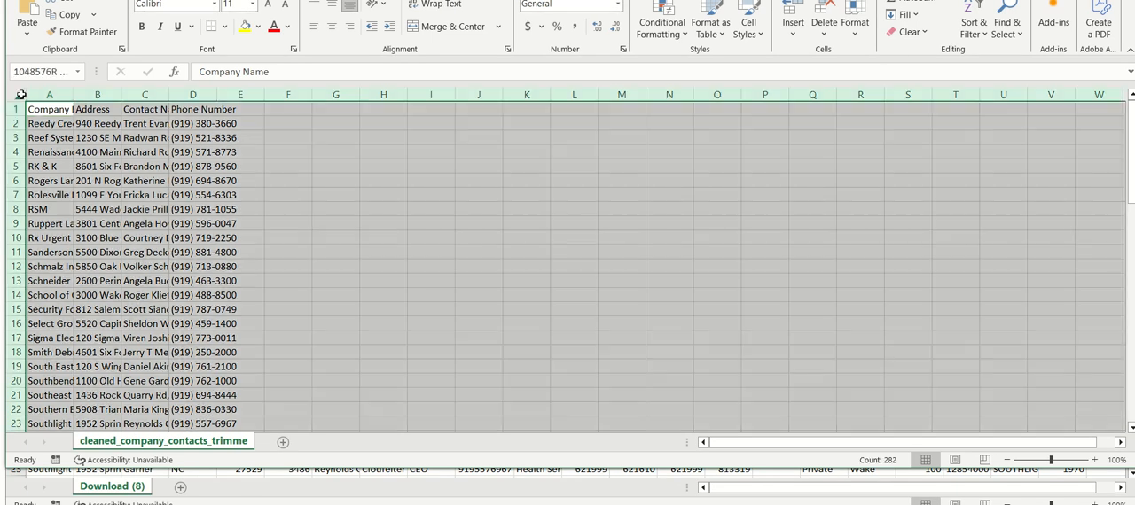
{"action": "double_click", "coordinate": [74, 94]}
{"action": "left_click", "coordinate": [105, 94]}
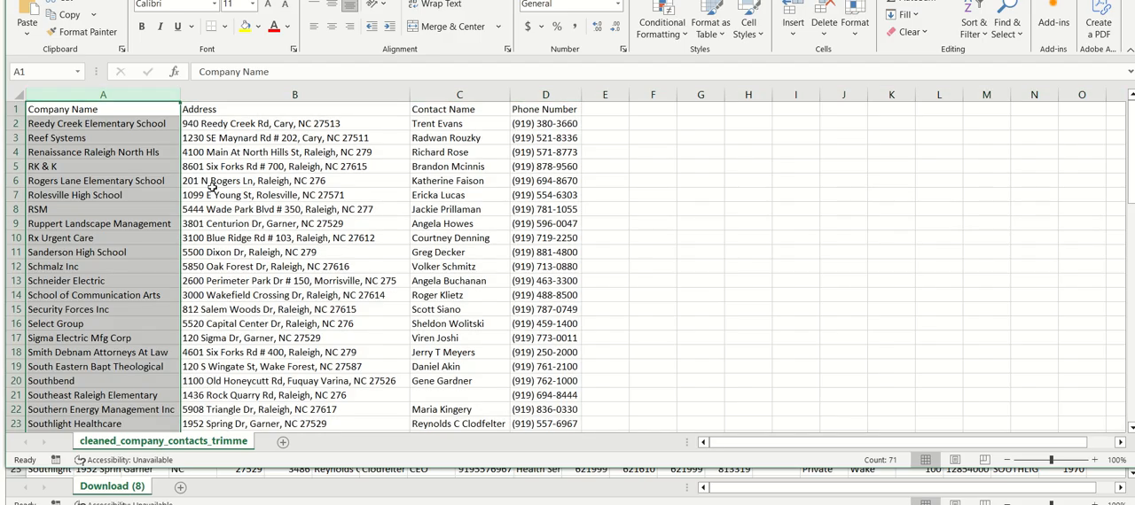
{"action": "left_click", "coordinate": [107, 225]}
{"action": "scroll", "coordinate": [140, 240], "scroll_direction": "down", "scroll_amount": 20}
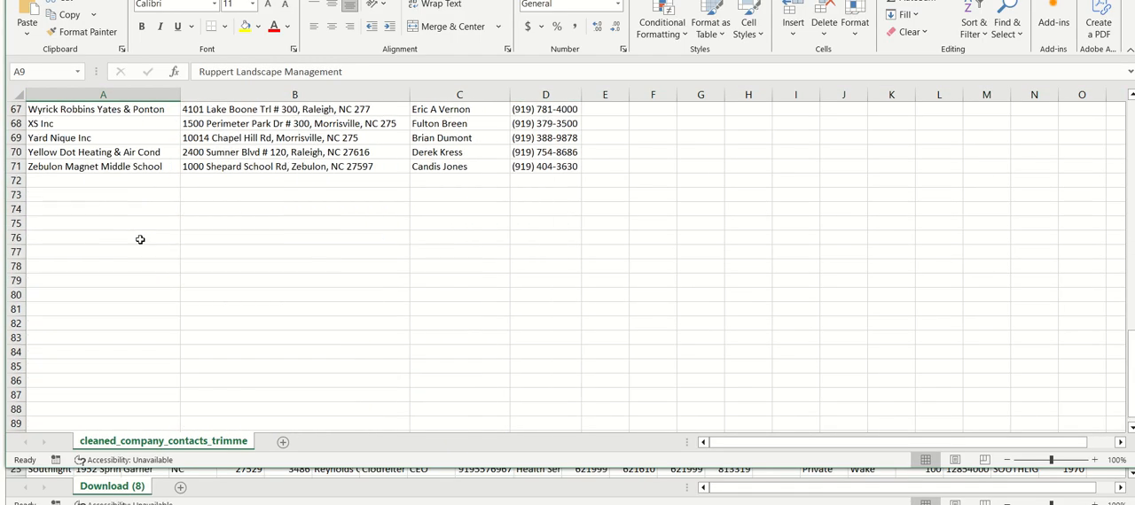
{"action": "scroll", "coordinate": [140, 239], "scroll_direction": "up", "scroll_amount": 2}
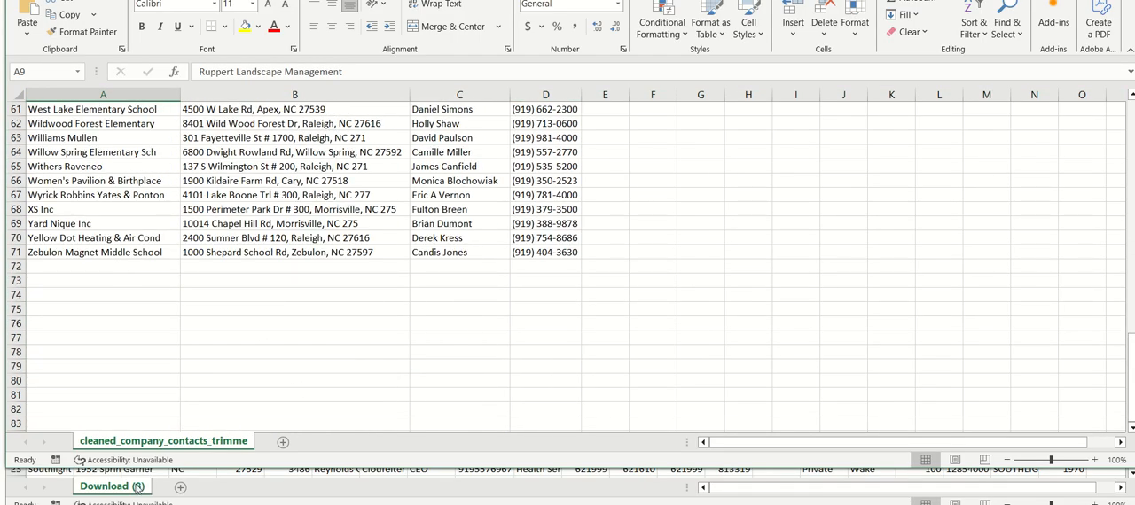
Switch to the Download (8) workbook, auto-fit column A and select the last three company names in rows 69 to 71
{"action": "left_click", "coordinate": [210, 495]}
{"action": "scroll", "coordinate": [83, 234], "scroll_direction": "down", "scroll_amount": 7}
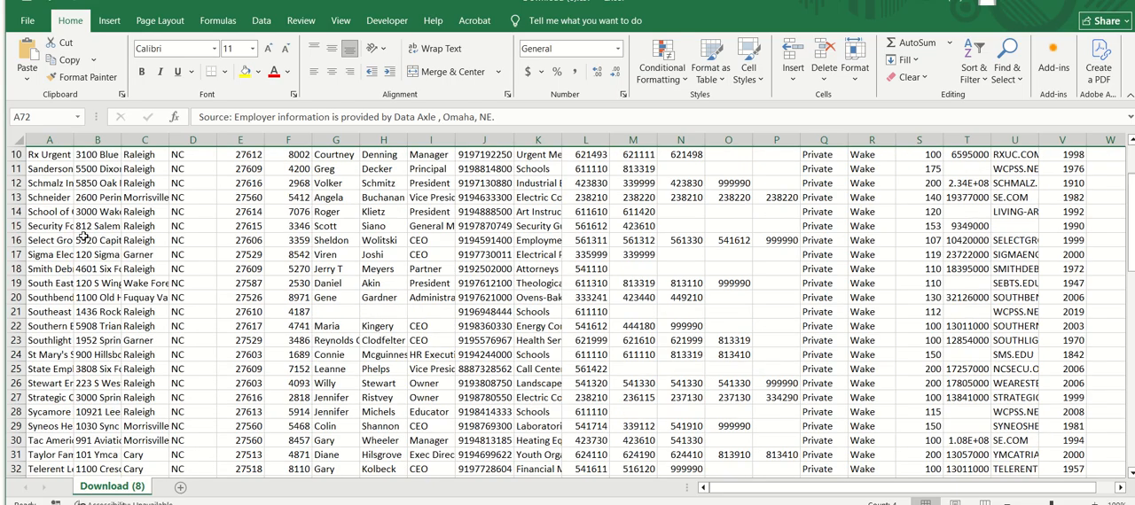
{"action": "scroll", "coordinate": [82, 233], "scroll_direction": "down", "scroll_amount": 12}
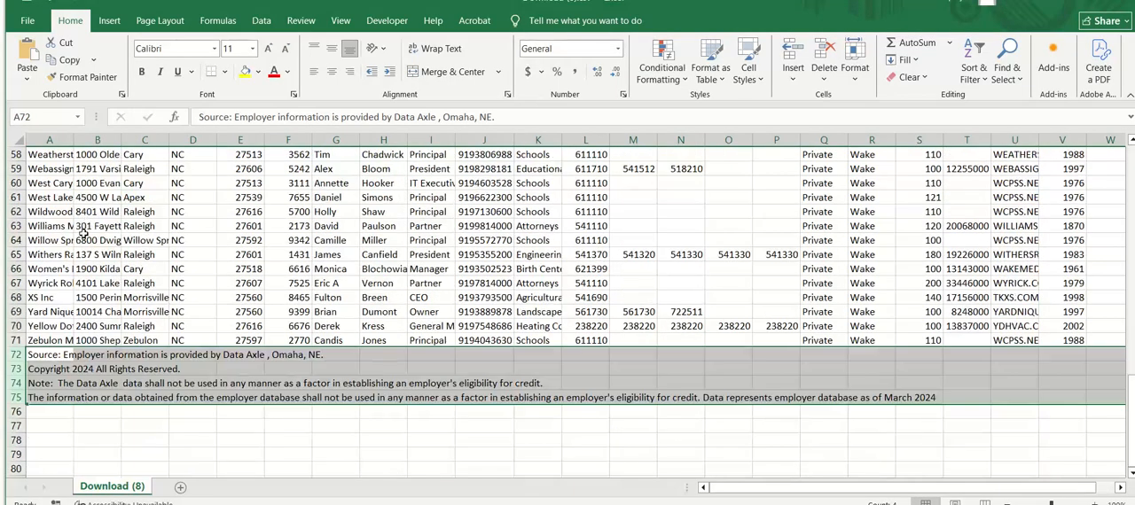
{"action": "double_click", "coordinate": [74, 139]}
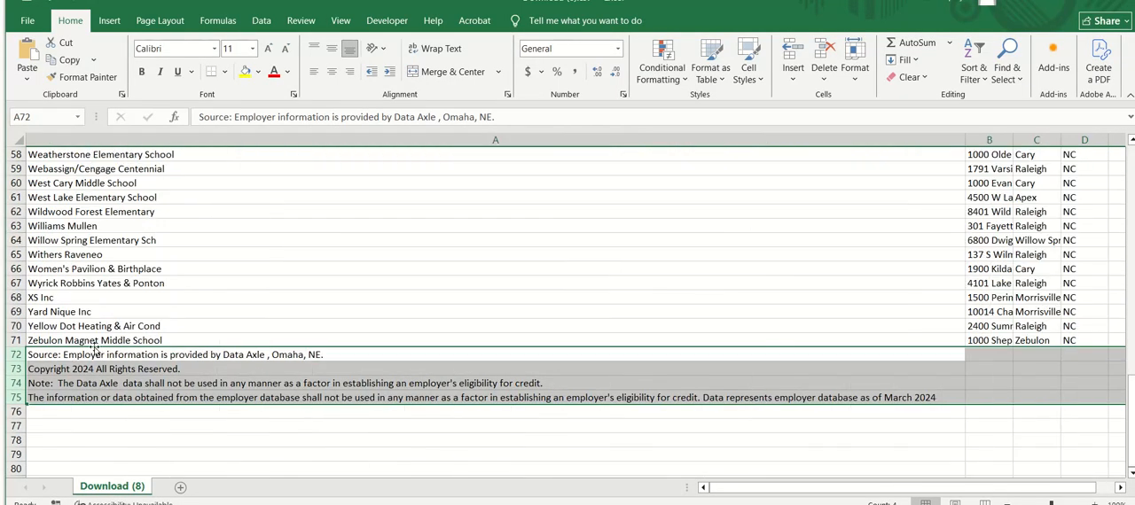
{"action": "left_click", "coordinate": [84, 340]}
{"action": "left_click_drag", "start_coordinate": [87, 317], "coordinate": [89, 341]}
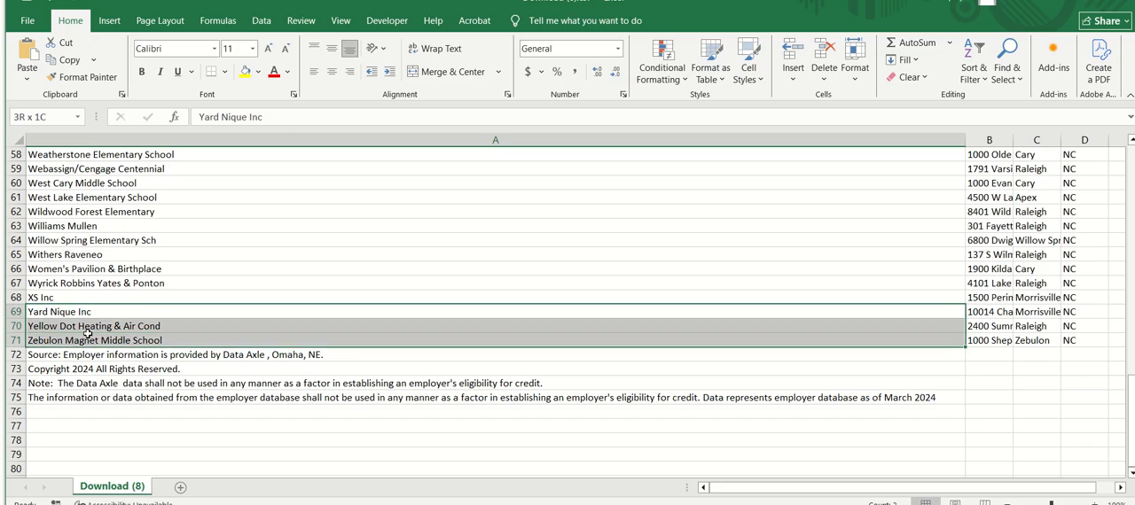
Switch to the trimmed contacts workbook and check the company names and addresses in its last two rows, 70 and 71
{"action": "key", "text": "alt+Tab"}
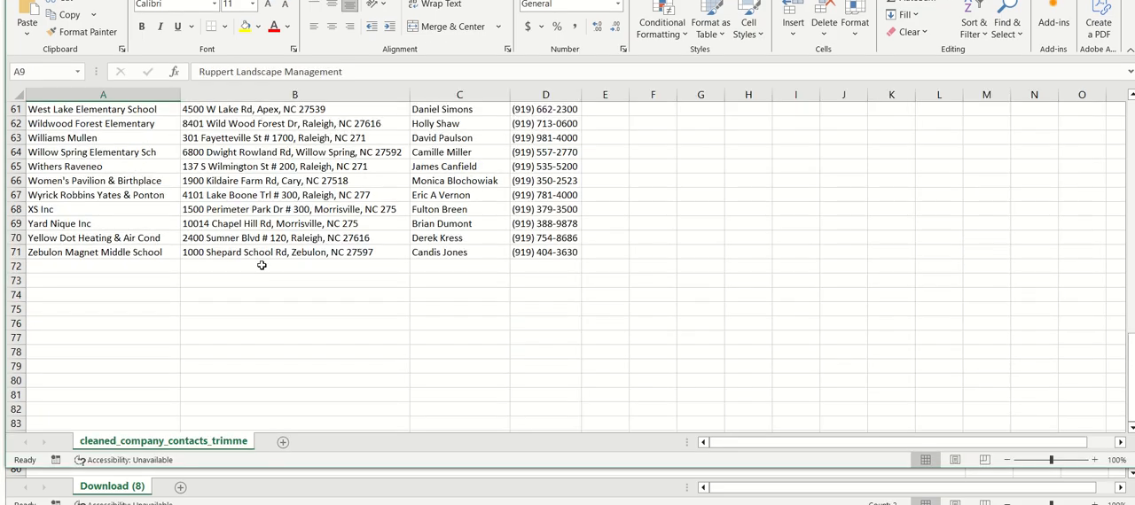
{"action": "left_click_drag", "start_coordinate": [62, 242], "coordinate": [68, 250]}
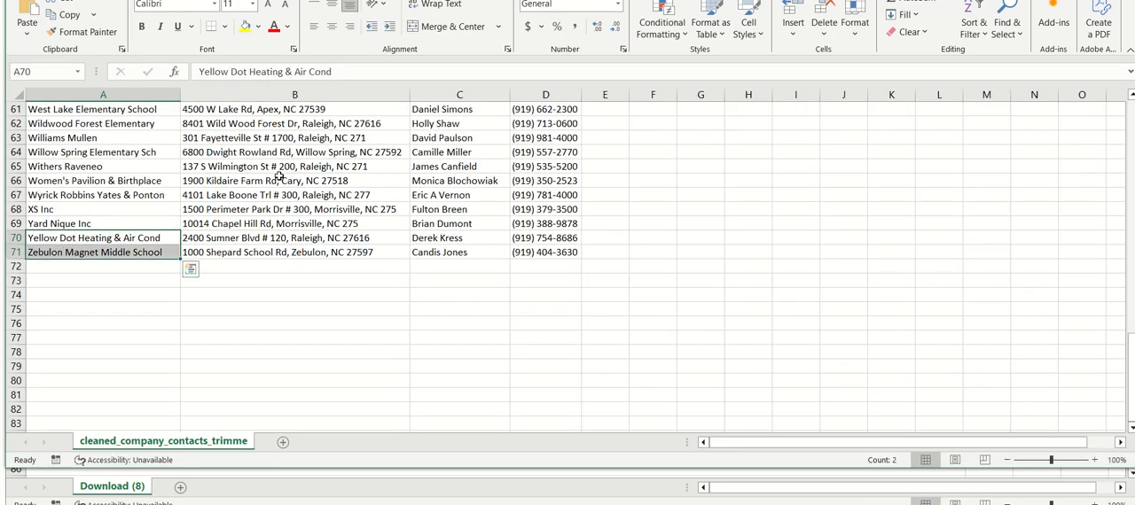
{"action": "left_click", "coordinate": [253, 240]}
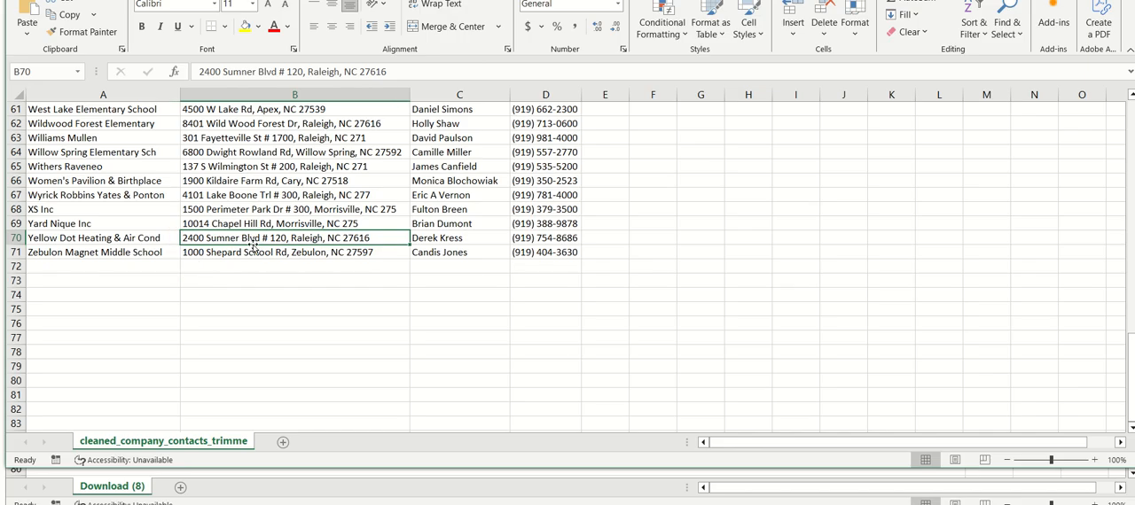
{"action": "left_click_drag", "start_coordinate": [249, 254], "coordinate": [249, 242]}
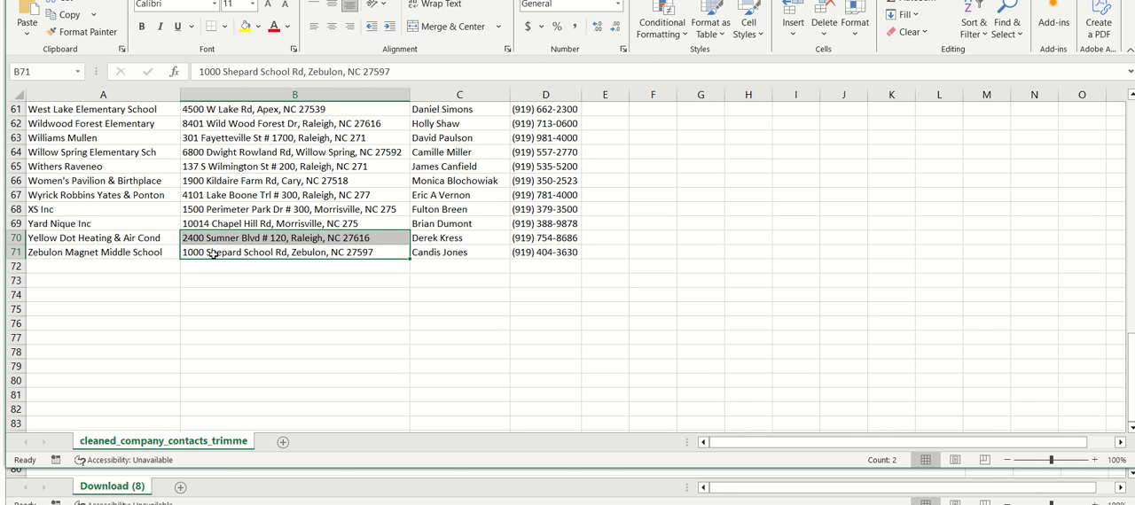
Return to the Download (8) workbook, narrow column A to fit the company names and select the street address in row 70
{"action": "key", "text": "alt+Tab"}
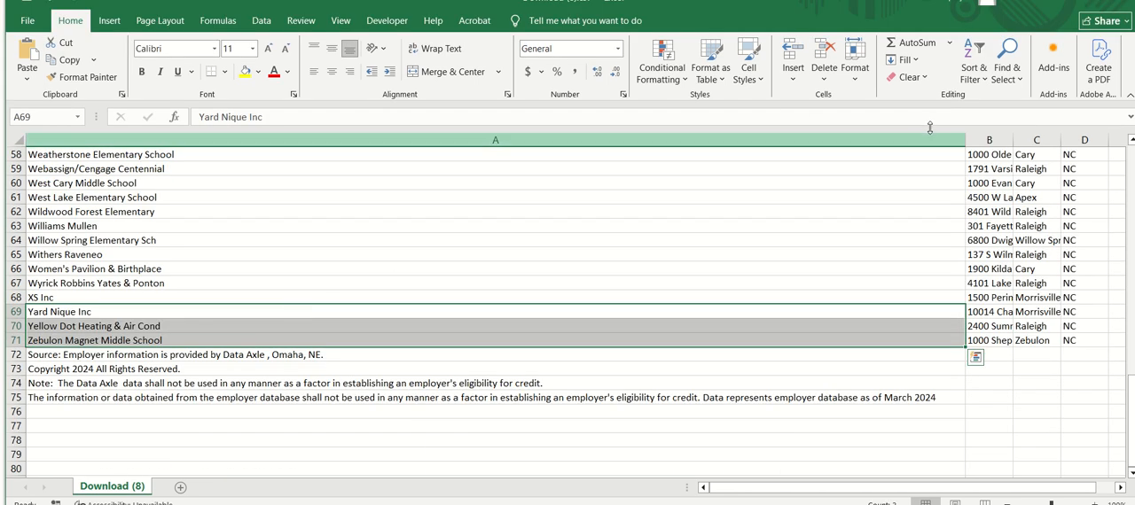
{"action": "left_click_drag", "start_coordinate": [962, 140], "coordinate": [223, 165]}
{"action": "left_click", "coordinate": [240, 329]}
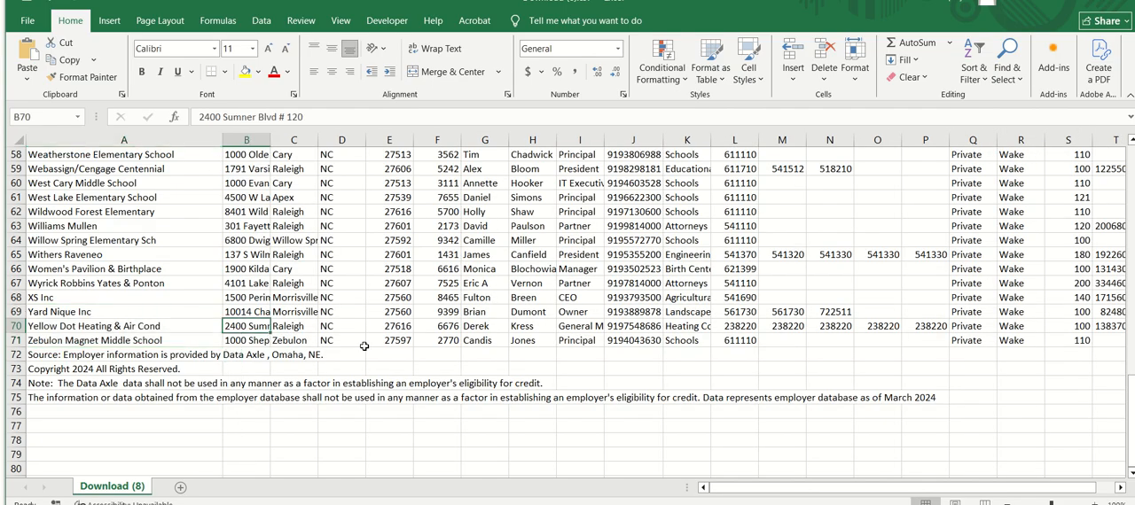
Compare the street, city, state and ZIP code entries in rows 70 and 71 of Download (8) with the trimmed sheet's combined addresses
{"action": "key", "text": "alt+Tab"}
{"action": "key", "text": "alt+Tab"}
{"action": "key", "text": "Right"}
{"action": "key", "text": "Right"}
{"action": "key", "text": "Right"}
{"action": "key", "text": "Left"}
{"action": "key", "text": "Left"}
{"action": "key", "text": "Left"}
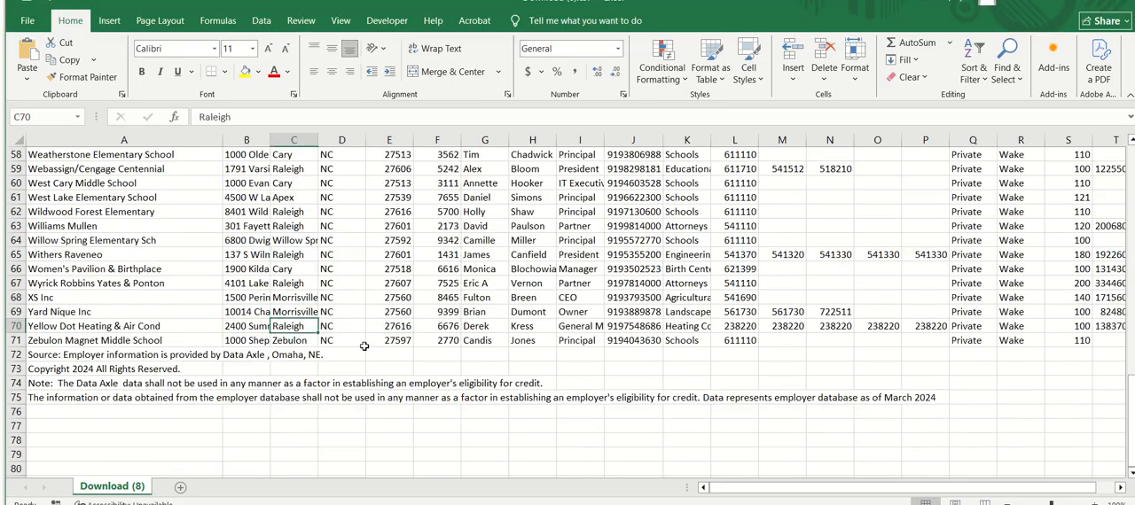
{"action": "key", "text": "Down"}
{"action": "key", "text": "Right"}
{"action": "key", "text": "Right"}
{"action": "key", "text": "Right"}
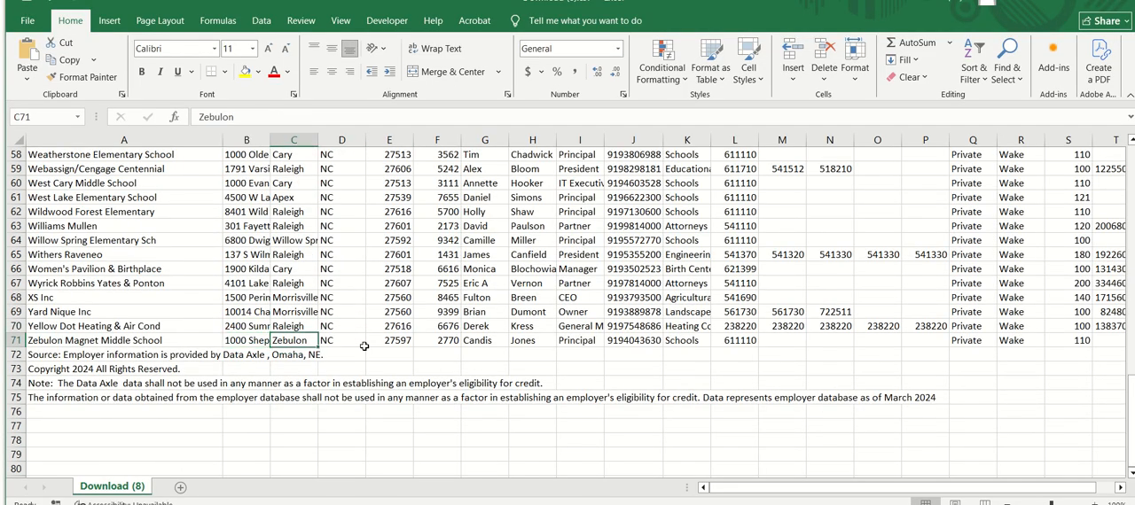
Compare the contact names in rows 70 and 71 of the trimmed sheet with the first and last names in Download (8)
{"action": "key", "text": "alt+Tab"}
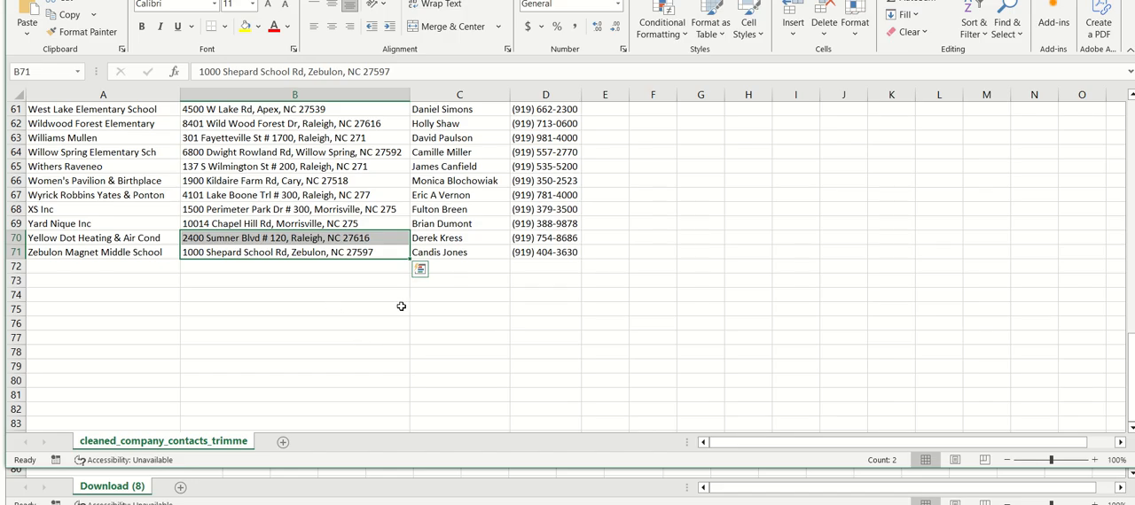
{"action": "left_click_drag", "start_coordinate": [483, 237], "coordinate": [480, 253]}
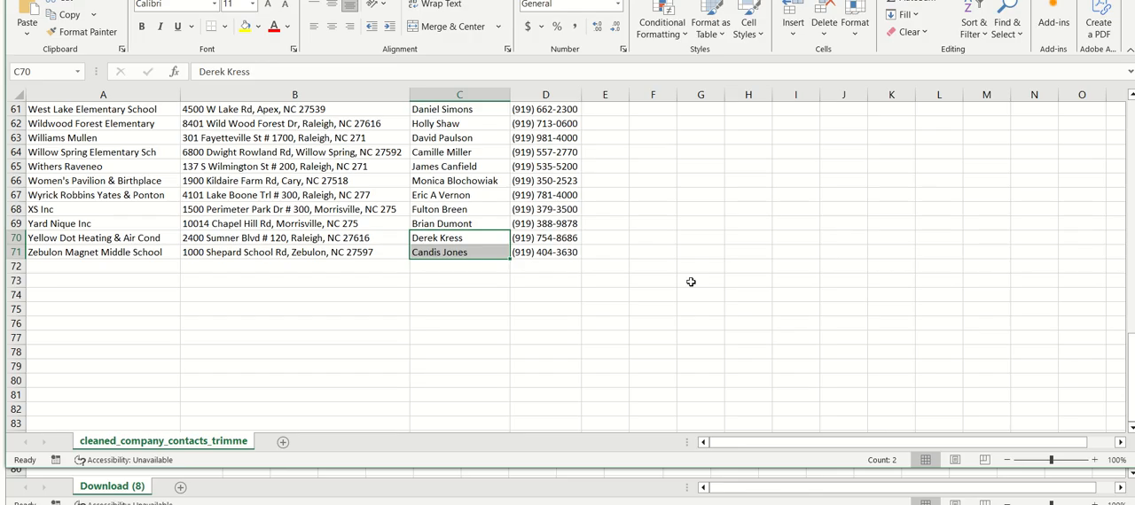
{"action": "key", "text": "alt+Tab"}
{"action": "key", "text": "Right"}
{"action": "key", "text": "Right"}
{"action": "key", "text": "Up"}
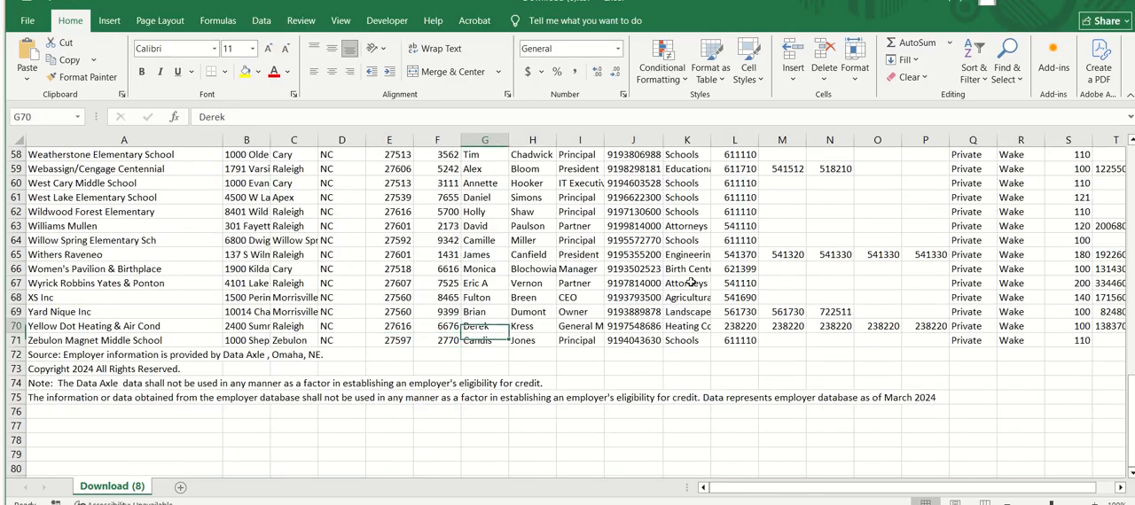
{"action": "key", "text": "Right"}
{"action": "key", "text": "Left"}
{"action": "key", "text": "Down"}
{"action": "key", "text": "Right"}
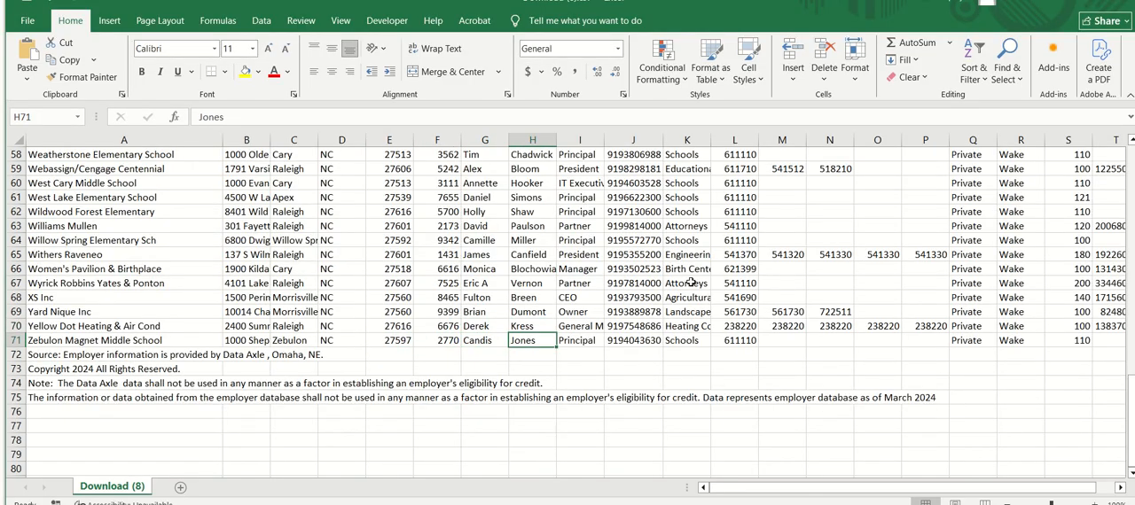
Compare the phone numbers in rows 70 and 71 of the trimmed sheet with the phone column in Download (8)
{"action": "key", "text": "alt+Tab"}
{"action": "key", "text": "Right"}
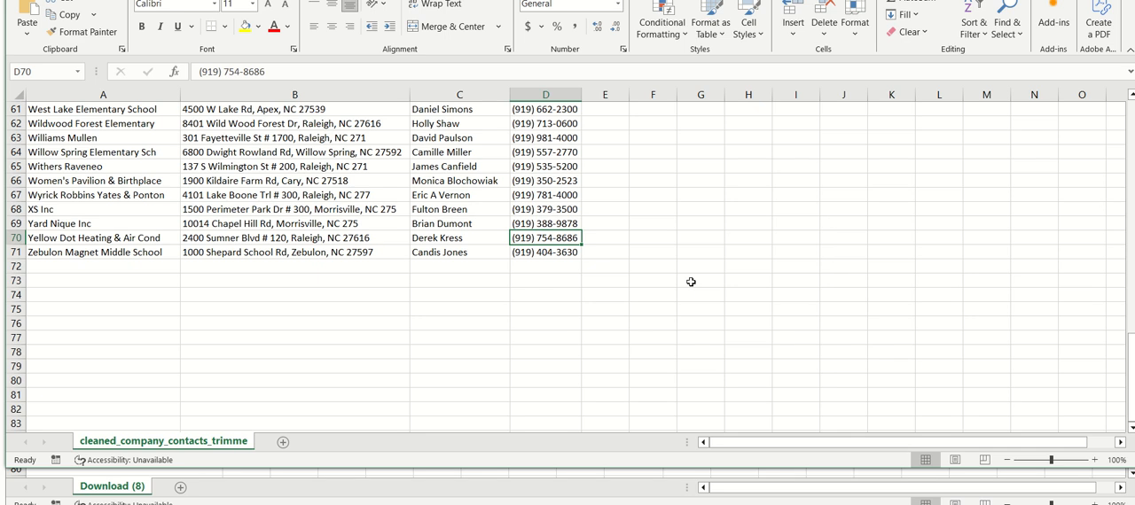
{"action": "key", "text": "alt+Tab"}
{"action": "key", "text": "Up"}
{"action": "key", "text": "Right"}
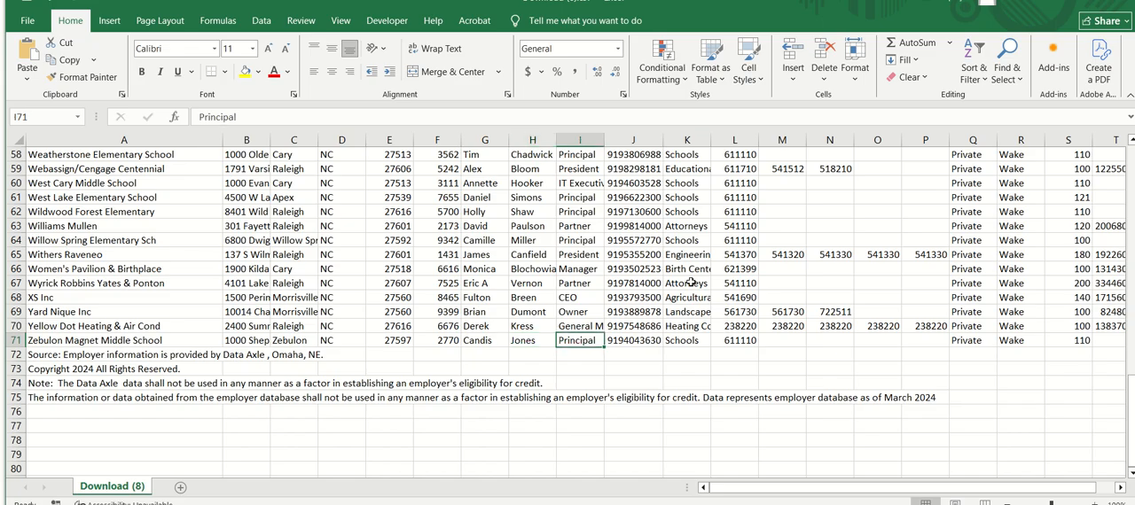
{"action": "key", "text": "Right"}
{"action": "key", "text": "alt+Tab"}
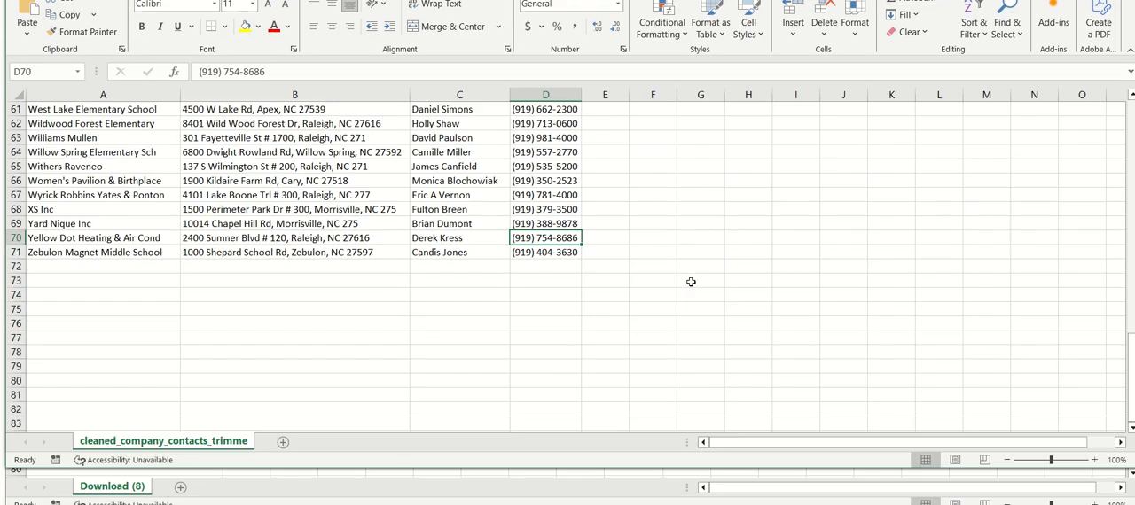
{"action": "key", "text": "Down"}
{"action": "key", "text": "alt+Tab"}
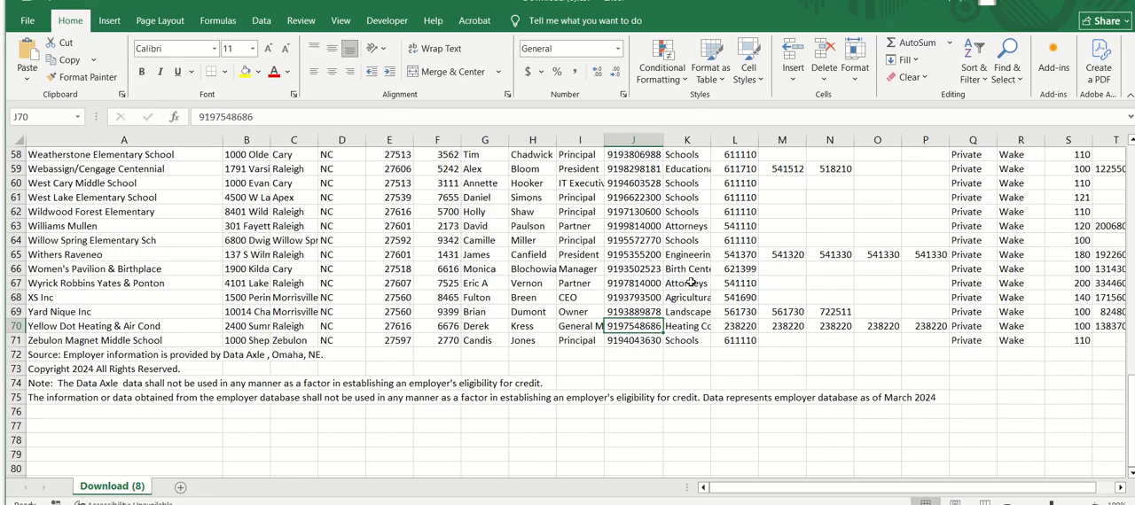
{"action": "key", "text": "Down"}
{"action": "key", "text": "Up"}
{"action": "key", "text": "Up"}
{"action": "key", "text": "Up"}
{"action": "key", "text": "alt+Tab"}
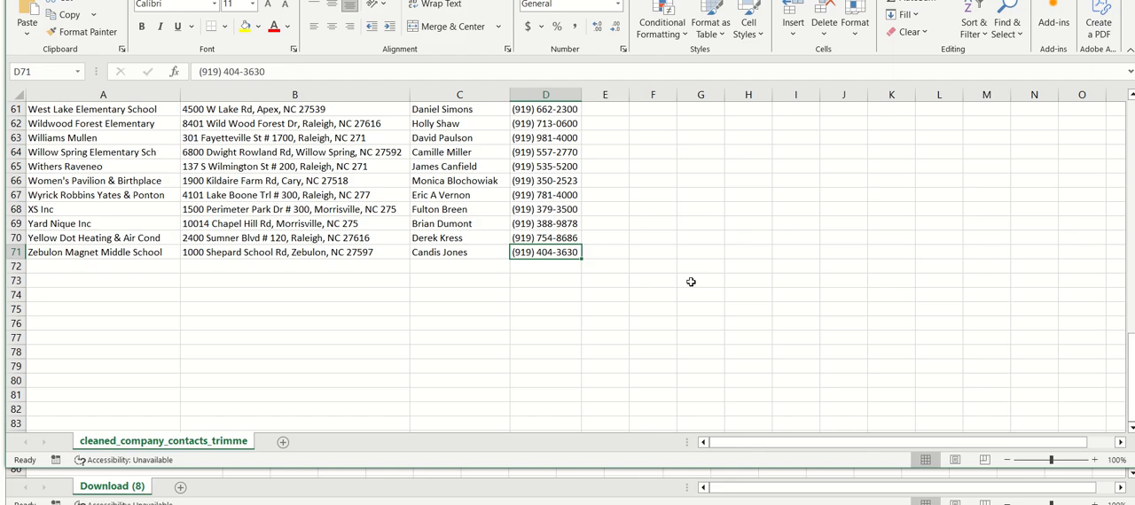
Examine the contact first names in Download (8), working upward from the last rows through the mid-40s for missing entries
{"action": "key", "text": "alt+Tab"}
{"action": "key", "text": "Left"}
{"action": "key", "text": "Left"}
{"action": "key", "text": "Left"}
{"action": "key", "text": "Up"}
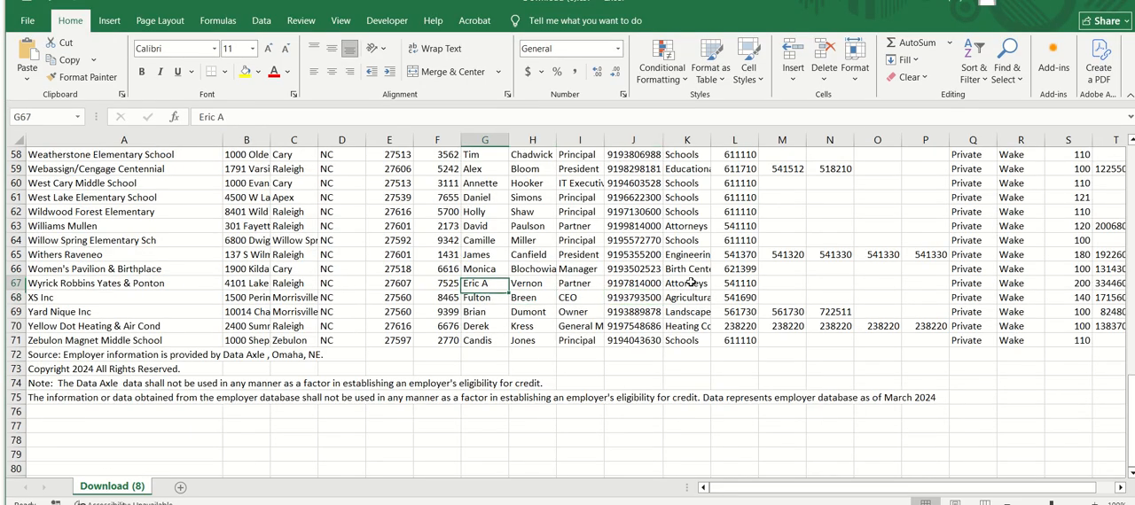
{"action": "key", "text": "Up"}
{"action": "key", "text": "Up"}
{"action": "key", "text": "Up"}
{"action": "key", "text": "Up"}
{"action": "key", "text": "Up"}
{"action": "key", "text": "Up"}
{"action": "key", "text": "Up"}
{"action": "key", "text": "Up"}
{"action": "key", "text": "Up"}
{"action": "key", "text": "Up"}
{"action": "key", "text": "Up"}
{"action": "key", "text": "Up"}
{"action": "key", "text": "Up"}
{"action": "key", "text": "Up"}
{"action": "key", "text": "Up"}
{"action": "key", "text": "Up"}
{"action": "key", "text": "Up"}
{"action": "key", "text": "Up"}
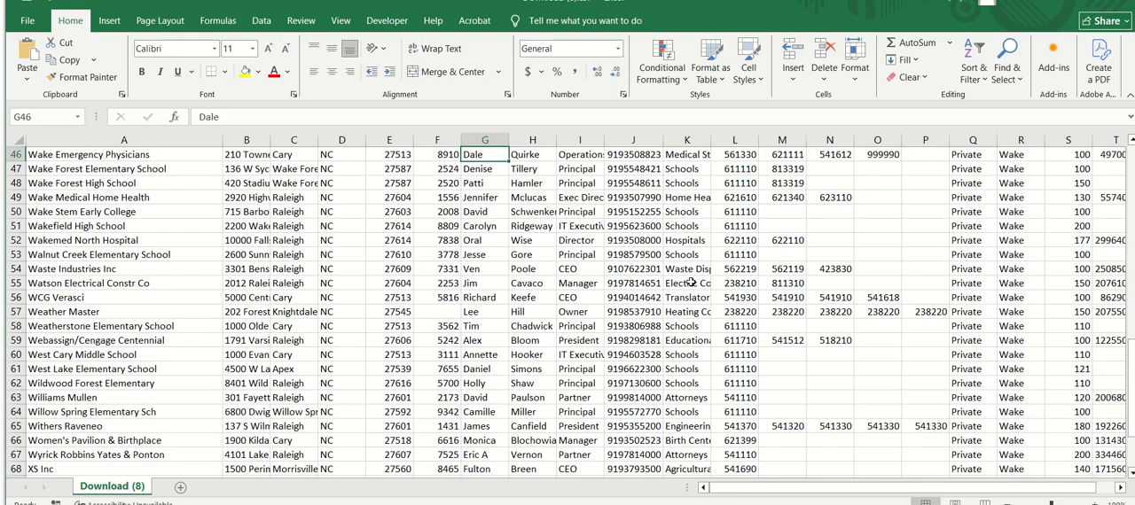
{"action": "key", "text": "Up"}
{"action": "key", "text": "Up"}
{"action": "key", "text": "Up"}
{"action": "key", "text": "Down"}
{"action": "key", "text": "Down"}
{"action": "key", "text": "Down"}
{"action": "key", "text": "Down"}
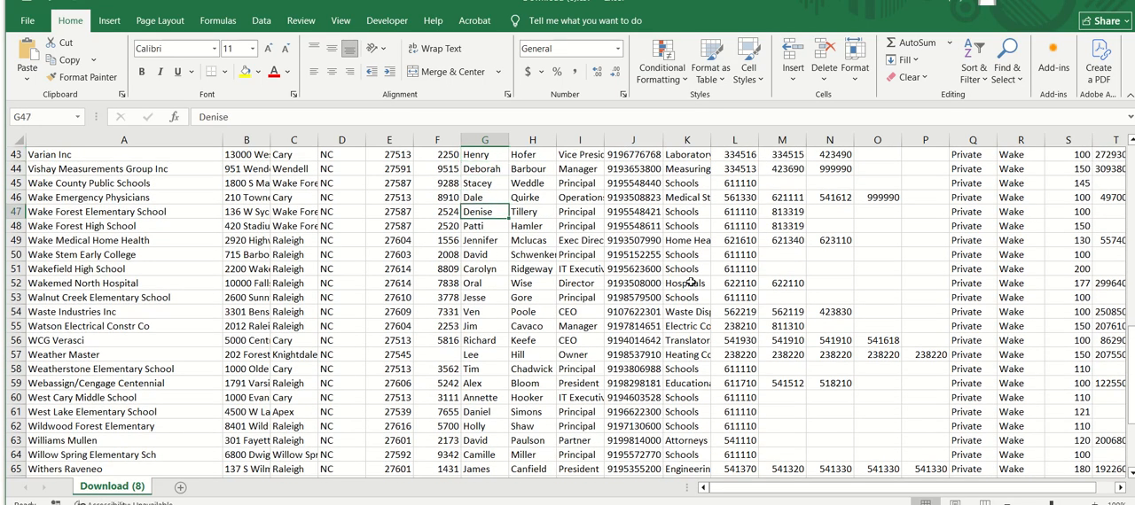
{"action": "key", "text": "Down"}
{"action": "key", "text": "Down"}
{"action": "key", "text": "Down"}
Examine the ZIP Code column of Download (8) from around row 50 up to the header row
{"action": "key", "text": "Left"}
{"action": "key", "text": "Left"}
{"action": "key", "text": "Up"}
{"action": "key", "text": "Up"}
{"action": "key", "text": "Up"}
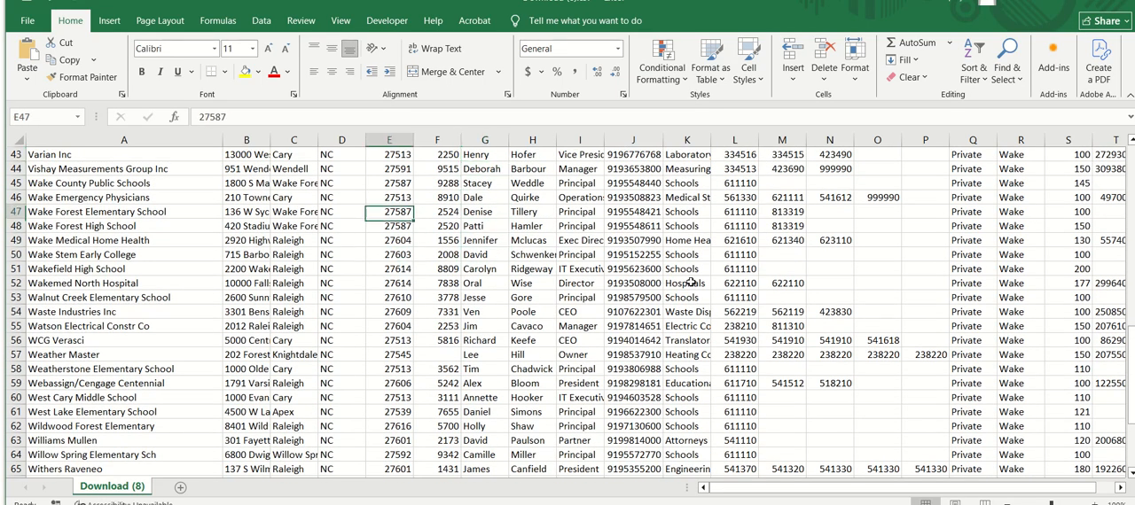
{"action": "key", "text": "Up"}
{"action": "key", "text": "Up"}
{"action": "key", "text": "Up"}
{"action": "key", "text": "Up"}
{"action": "key", "text": "Up"}
{"action": "key", "text": "Up"}
{"action": "key", "text": "Up"}
{"action": "key", "text": "Up"}
{"action": "key", "text": "Up"}
{"action": "key", "text": "Up"}
{"action": "key", "text": "Up"}
{"action": "key", "text": "Up"}
{"action": "key", "text": "Up"}
{"action": "key", "text": "Up"}
{"action": "key", "text": "Up"}
{"action": "key", "text": "Up"}
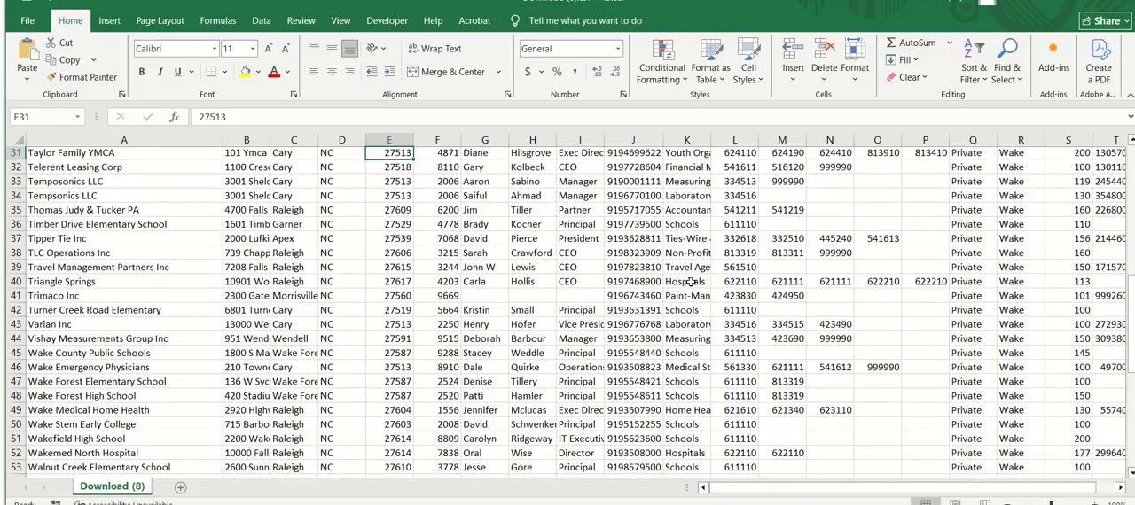
{"action": "key", "text": "Up"}
{"action": "key", "text": "Up"}
{"action": "key", "text": "Up"}
{"action": "key", "text": "Up"}
{"action": "key", "text": "Up"}
{"action": "key", "text": "Up"}
{"action": "key", "text": "Up"}
{"action": "key", "text": "Up"}
{"action": "key", "text": "Up"}
{"action": "key", "text": "Up"}
{"action": "key", "text": "Up"}
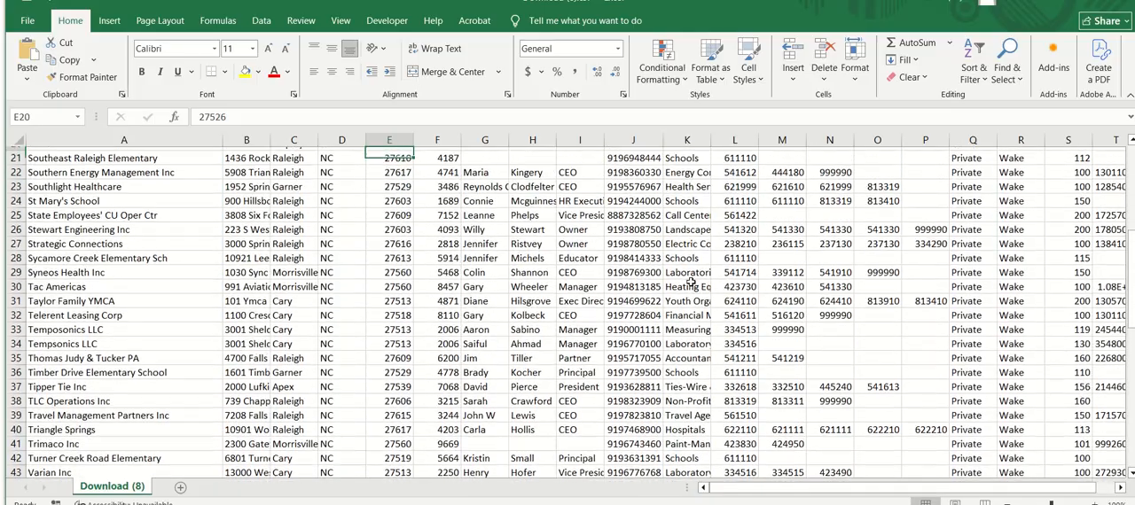
{"action": "key", "text": "Up"}
{"action": "key", "text": "Up"}
{"action": "key", "text": "Up"}
{"action": "key", "text": "Up"}
{"action": "key", "text": "Up"}
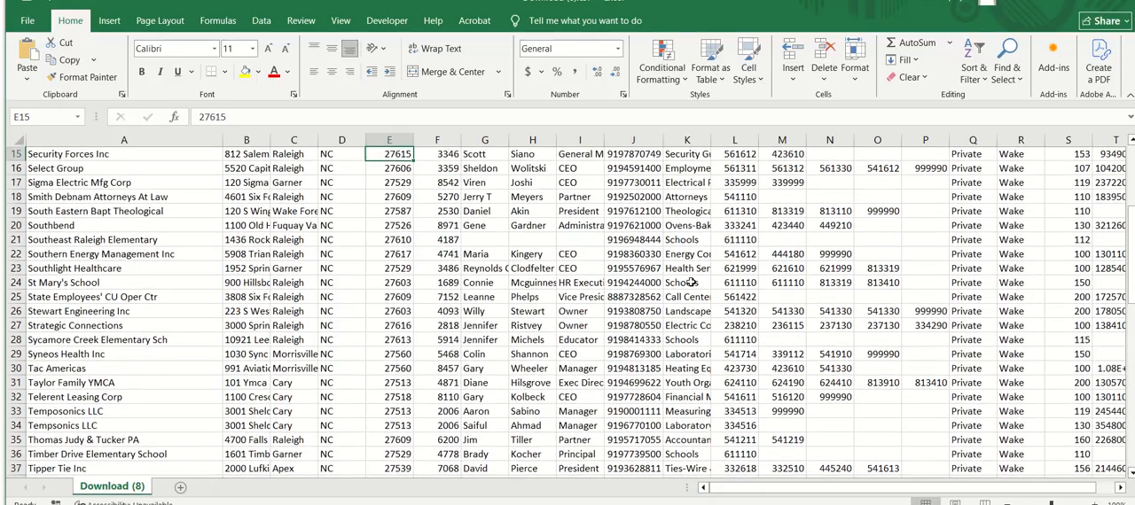
{"action": "key", "text": "Up"}
{"action": "key", "text": "Up"}
{"action": "key", "text": "Up"}
{"action": "key", "text": "Up"}
{"action": "key", "text": "Up"}
{"action": "key", "text": "Up"}
{"action": "key", "text": "Up"}
{"action": "key", "text": "Up"}
{"action": "key", "text": "Up"}
{"action": "key", "text": "Up"}
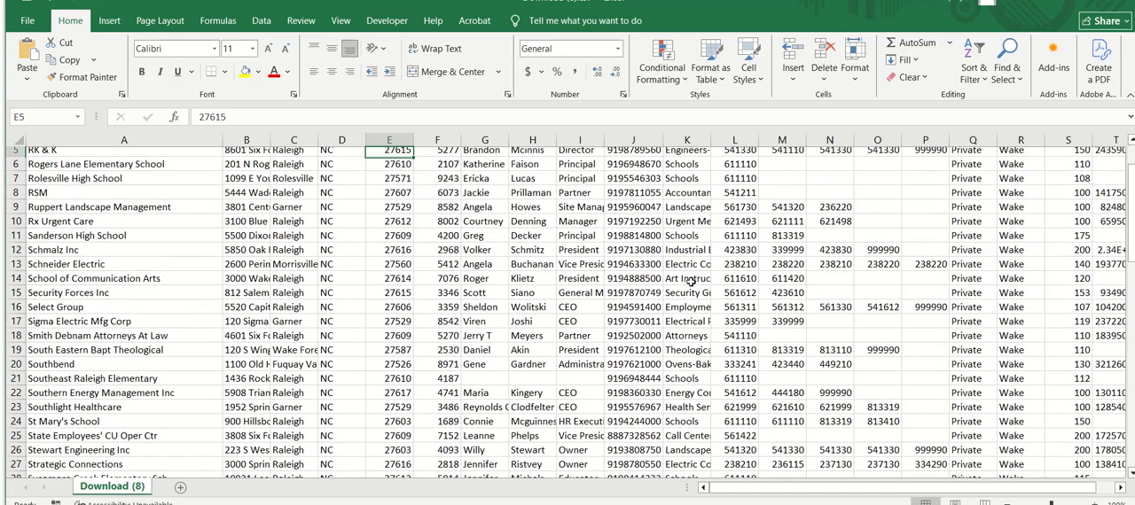
{"action": "key", "text": "Up"}
{"action": "key", "text": "Up"}
{"action": "key", "text": "Up"}
{"action": "key", "text": "Up"}
{"action": "key", "text": "Down"}
{"action": "key", "text": "Left"}
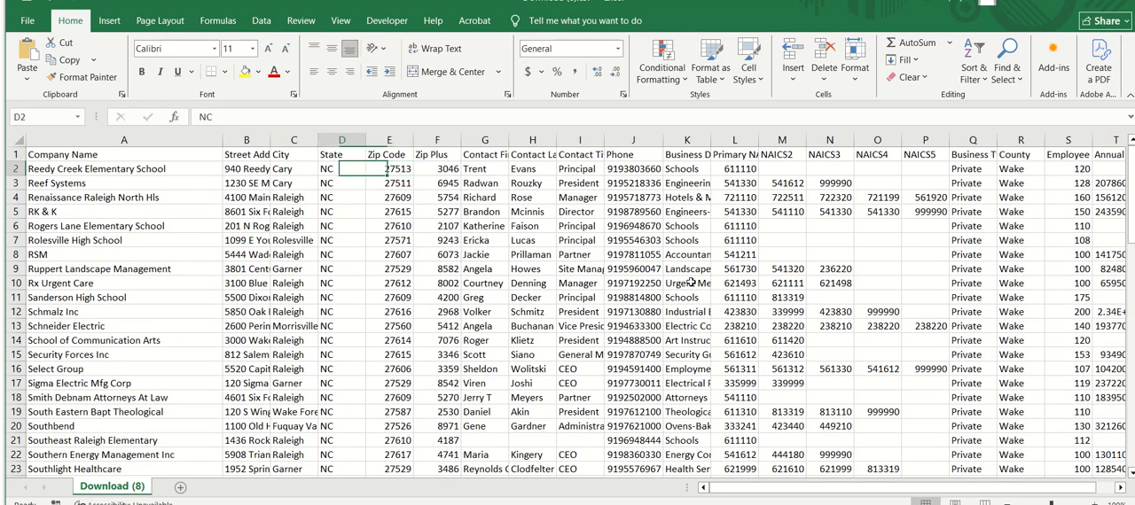
Examine the address and contact columns of Download (8) from row 2 down to Southeast Raleigh Elementary's contact first name in row 21
{"action": "key", "text": "Left"}
{"action": "key", "text": "Down"}
{"action": "key", "text": "Left"}
{"action": "key", "text": "Down"}
{"action": "key", "text": "Down"}
{"action": "key", "text": "Down"}
{"action": "key", "text": "Down"}
{"action": "key", "text": "Down"}
{"action": "key", "text": "Down"}
{"action": "key", "text": "Down"}
{"action": "key", "text": "Down"}
{"action": "key", "text": "Down"}
{"action": "key", "text": "Down"}
{"action": "key", "text": "Down"}
{"action": "key", "text": "Down"}
{"action": "key", "text": "Down"}
{"action": "key", "text": "Down"}
{"action": "key", "text": "Down"}
{"action": "key", "text": "Down"}
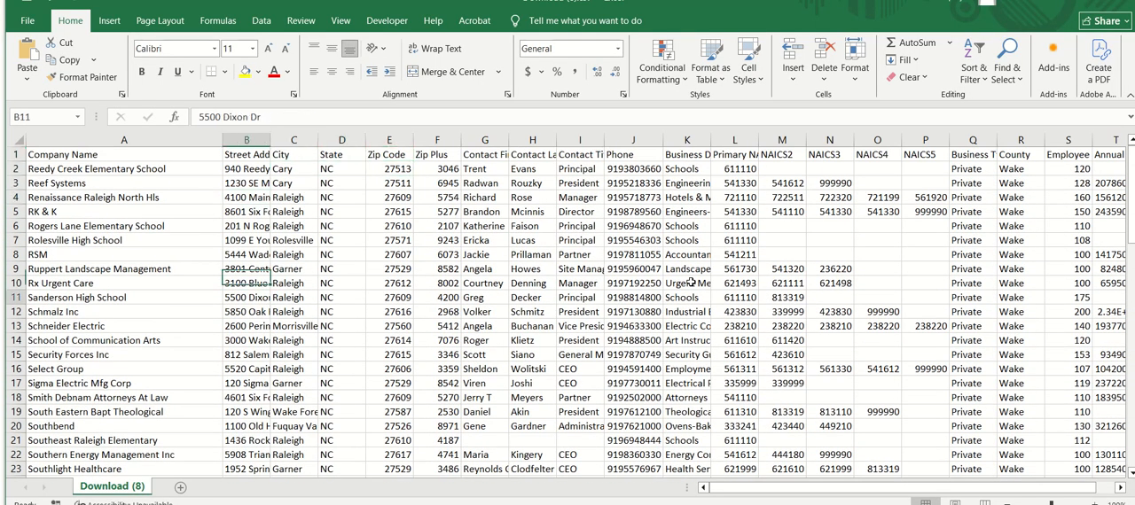
{"action": "key", "text": "Right"}
{"action": "key", "text": "Right"}
{"action": "key", "text": "Right"}
{"action": "key", "text": "Right"}
{"action": "key", "text": "Right"}
{"action": "key", "text": "Right"}
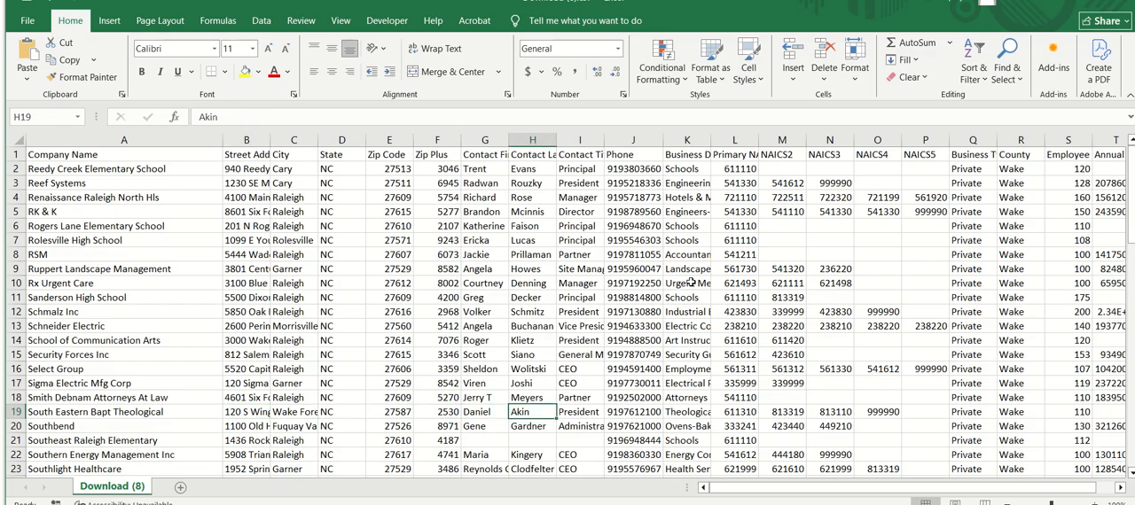
{"action": "key", "text": "Down"}
{"action": "key", "text": "Down"}
{"action": "key", "text": "Left"}
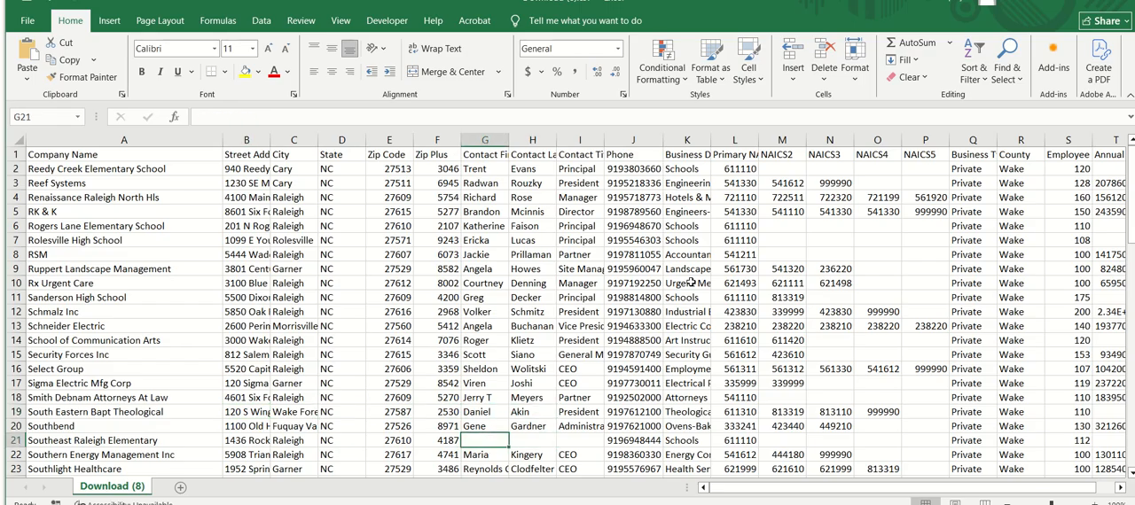
{"action": "key", "text": "Down"}
{"action": "key", "text": "Down"}
{"action": "key", "text": "Down"}
{"action": "key", "text": "Up"}
{"action": "key", "text": "Up"}
{"action": "key", "text": "Up"}
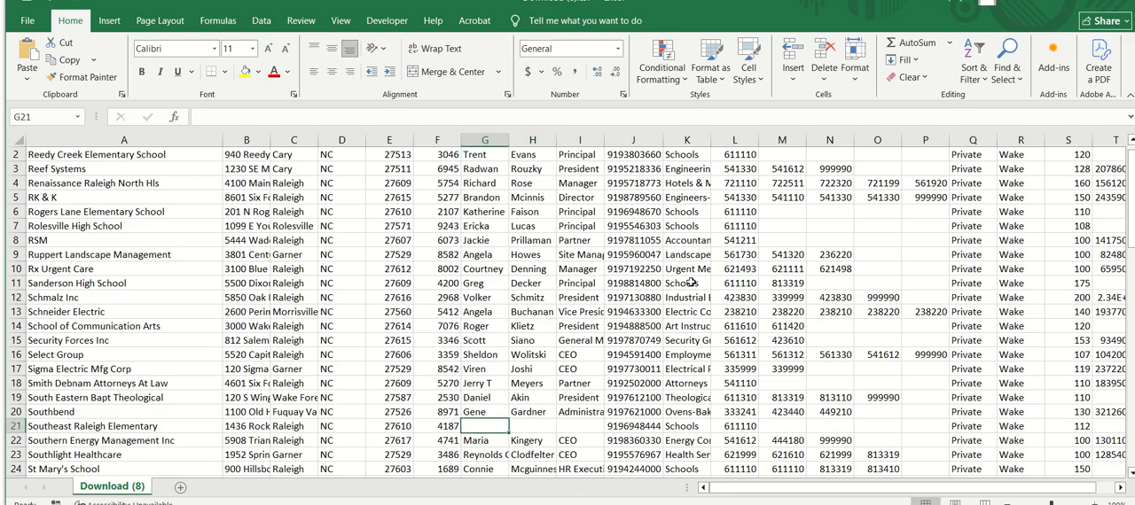
Switch to the trimmed contacts sheet and check its Contact Name column from the header down to row 20, just above Southeast Raleigh Elementary
{"action": "key", "text": "alt+Tab"}
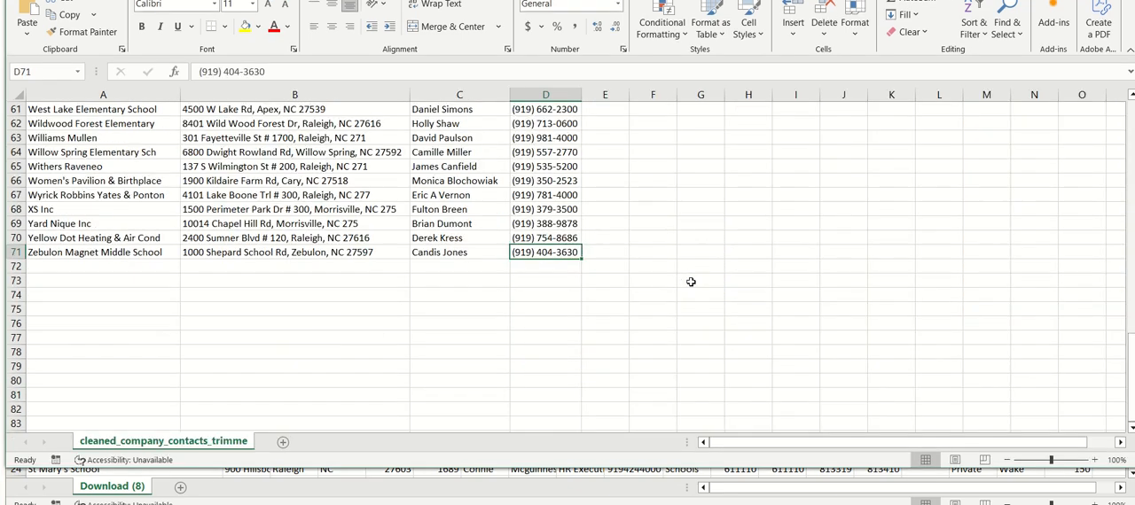
{"action": "key", "text": "Up"}
{"action": "key", "text": "Up"}
{"action": "key", "text": "Up"}
{"action": "key", "text": "Up"}
{"action": "key", "text": "Up"}
{"action": "key", "text": "Up"}
{"action": "key", "text": "Up"}
{"action": "key", "text": "ctrl+Up"}
{"action": "key", "text": "Left"}
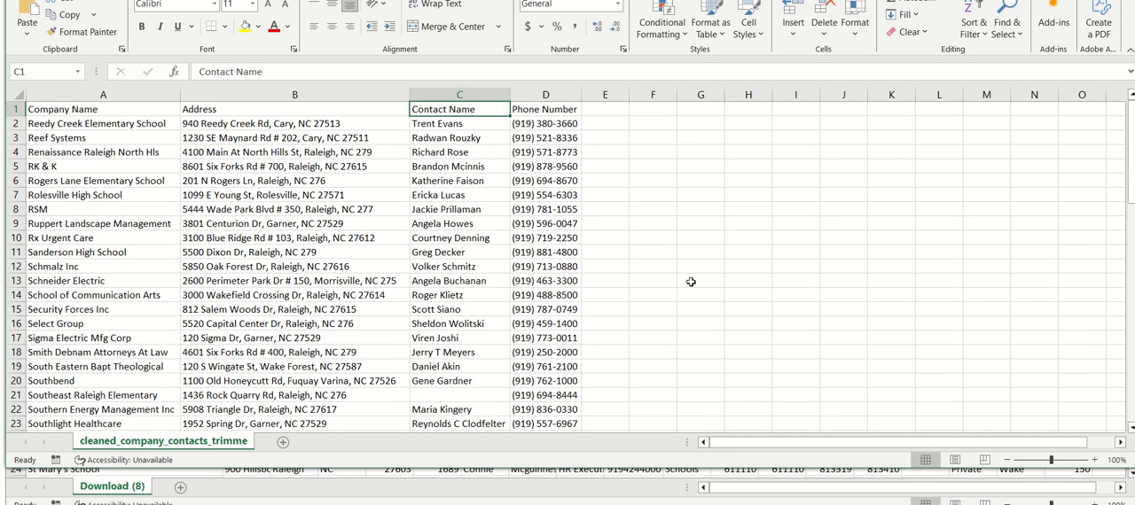
{"action": "key", "text": "Down"}
{"action": "key", "text": "Down"}
{"action": "key", "text": "Down"}
{"action": "key", "text": "Down"}
{"action": "key", "text": "Down"}
{"action": "key", "text": "Down"}
{"action": "key", "text": "Down"}
{"action": "key", "text": "Down"}
{"action": "key", "text": "Down"}
{"action": "key", "text": "Down"}
{"action": "key", "text": "Down"}
{"action": "key", "text": "Down"}
{"action": "key", "text": "Down"}
{"action": "key", "text": "Down"}
{"action": "key", "text": "Down"}
{"action": "key", "text": "Down"}
{"action": "key", "text": "Down"}
Switch back to Download (8) and examine the Contact First Name column from row 21 down past the source notes to row 76
{"action": "key", "text": "Down"}
{"action": "key", "text": "Down"}
{"action": "key", "text": "Down"}
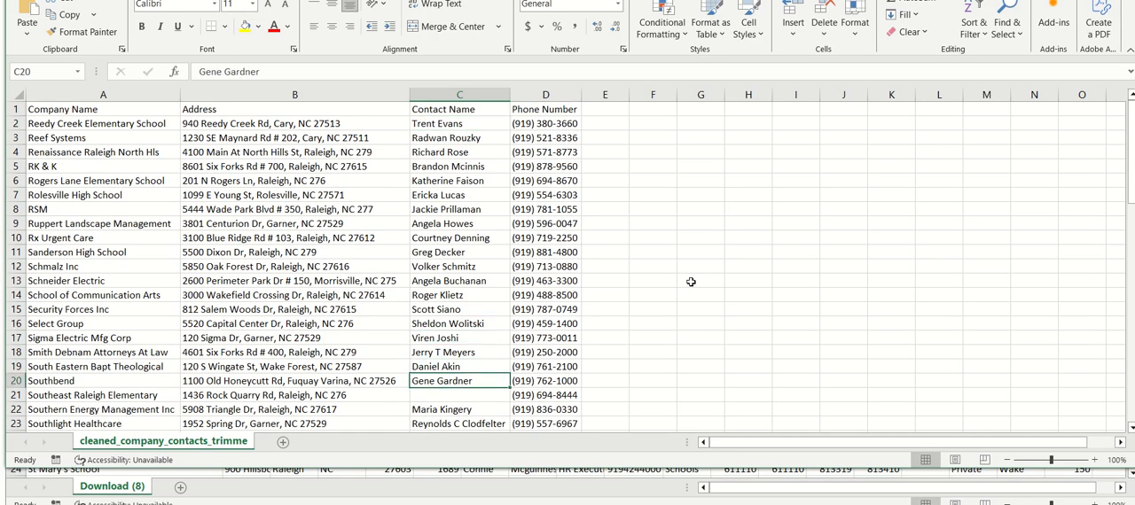
{"action": "key", "text": "alt+Tab"}
{"action": "key", "text": "Down"}
{"action": "key", "text": "Down"}
{"action": "key", "text": "Down"}
{"action": "key", "text": "Down"}
{"action": "key", "text": "Down"}
{"action": "key", "text": "Down"}
{"action": "key", "text": "Down"}
{"action": "key", "text": "Down"}
{"action": "key", "text": "Down"}
{"action": "key", "text": "Down"}
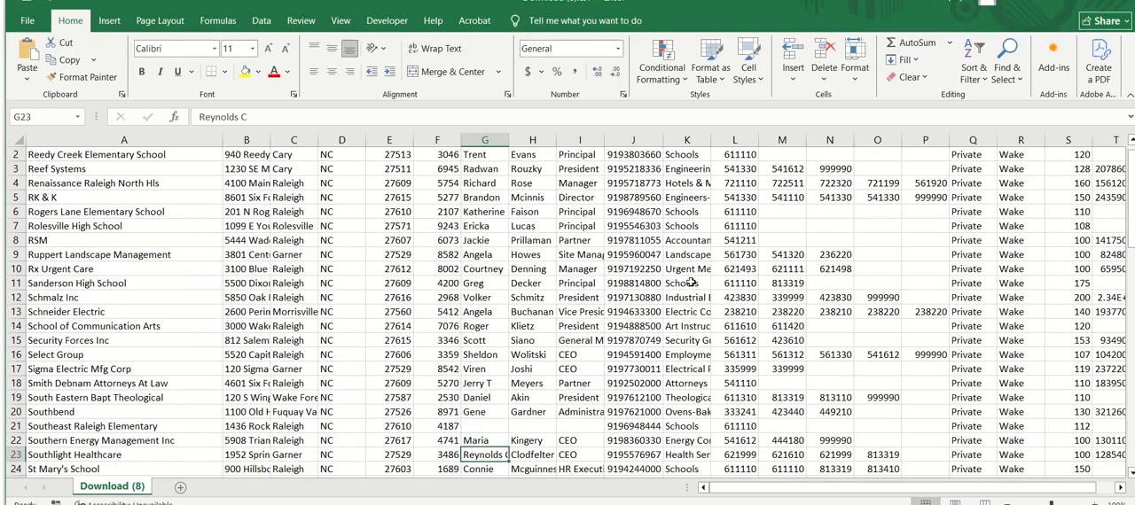
{"action": "key", "text": "Down"}
{"action": "key", "text": "Down"}
{"action": "key", "text": "Down"}
{"action": "key", "text": "Down"}
{"action": "key", "text": "Down"}
{"action": "key", "text": "Down"}
{"action": "key", "text": "Down"}
{"action": "key", "text": "Down"}
{"action": "key", "text": "Down"}
{"action": "key", "text": "Down"}
{"action": "key", "text": "Down"}
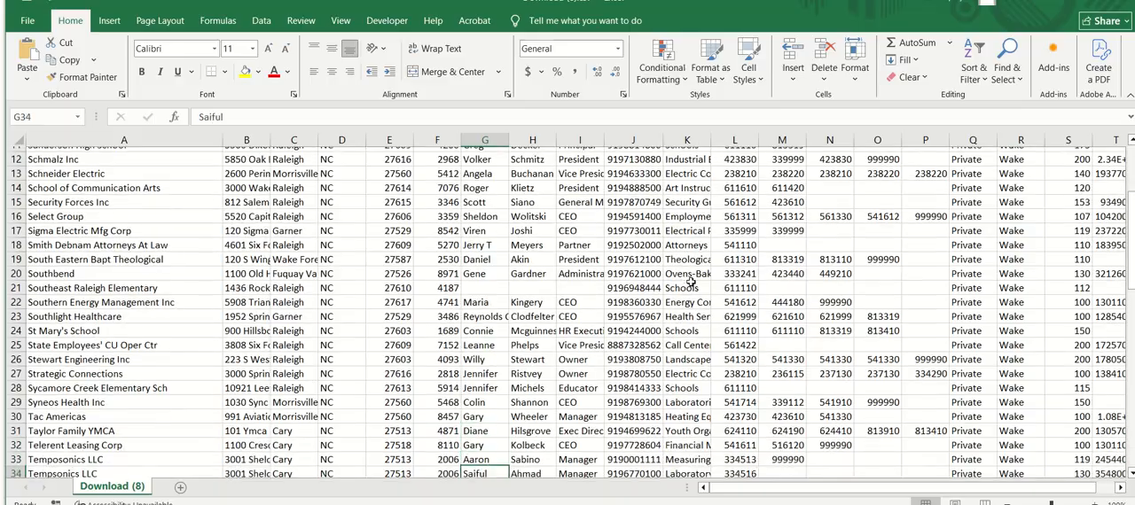
{"action": "key", "text": "Down"}
{"action": "key", "text": "Down"}
{"action": "key", "text": "Down"}
{"action": "key", "text": "Down"}
{"action": "key", "text": "Down"}
{"action": "key", "text": "Down"}
{"action": "key", "text": "Down"}
{"action": "key", "text": "Down"}
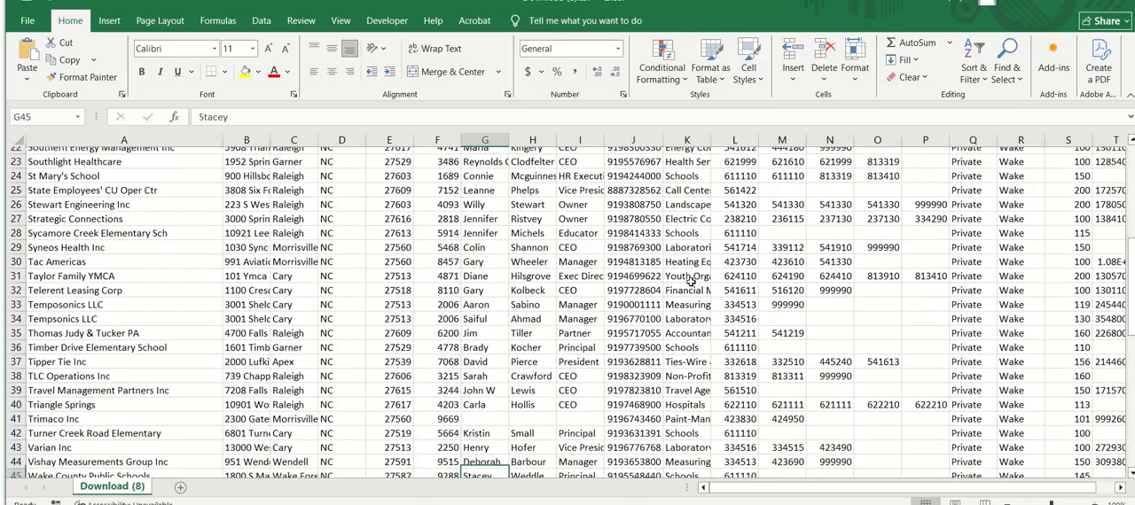
{"action": "key", "text": "Down"}
{"action": "key", "text": "Down"}
{"action": "key", "text": "Down"}
{"action": "key", "text": "Down"}
{"action": "key", "text": "Down"}
{"action": "key", "text": "Down"}
{"action": "key", "text": "Down"}
{"action": "key", "text": "Down"}
{"action": "key", "text": "Down"}
{"action": "key", "text": "Down"}
{"action": "key", "text": "Down"}
{"action": "key", "text": "Down"}
{"action": "key", "text": "Down"}
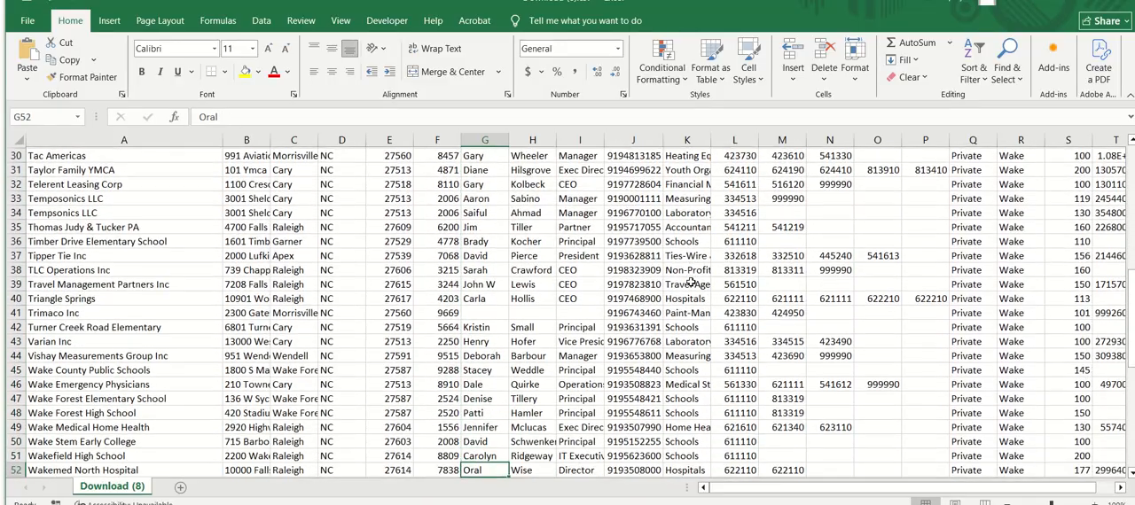
{"action": "key", "text": "Down"}
{"action": "key", "text": "Down"}
{"action": "key", "text": "Down"}
{"action": "key", "text": "Down"}
{"action": "key", "text": "Down"}
{"action": "key", "text": "Down"}
{"action": "key", "text": "Down"}
{"action": "key", "text": "Down"}
{"action": "key", "text": "Down"}
{"action": "key", "text": "Down"}
{"action": "key", "text": "Down"}
{"action": "key", "text": "Down"}
{"action": "key", "text": "Down"}
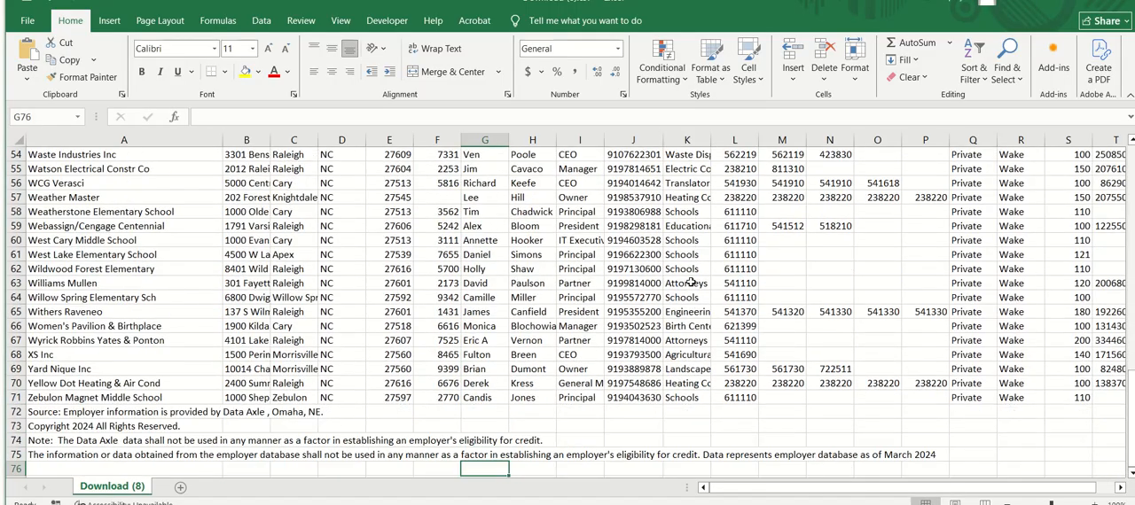
Examine the Contact First Name column of Download (8) from the last rows back up to its header in row 1
{"action": "key", "text": "Up"}
{"action": "key", "text": "Up"}
{"action": "key", "text": "Up"}
{"action": "key", "text": "Up"}
{"action": "key", "text": "Up"}
{"action": "key", "text": "Up"}
{"action": "key", "text": "Up"}
{"action": "key", "text": "Up"}
{"action": "key", "text": "Up"}
{"action": "key", "text": "Up"}
{"action": "key", "text": "Up"}
{"action": "key", "text": "Up"}
{"action": "key", "text": "Up"}
{"action": "key", "text": "Up"}
{"action": "key", "text": "Up"}
{"action": "key", "text": "Up"}
{"action": "key", "text": "Up"}
{"action": "key", "text": "Up"}
{"action": "key", "text": "Up"}
{"action": "key", "text": "Up"}
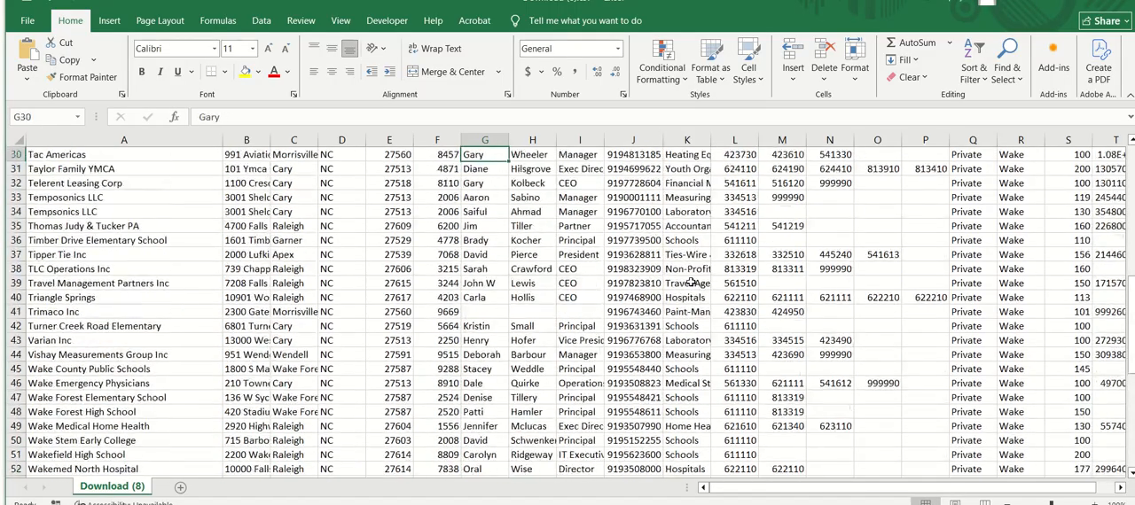
{"action": "key", "text": "Up"}
{"action": "key", "text": "Up"}
{"action": "key", "text": "Up"}
{"action": "key", "text": "Up"}
{"action": "key", "text": "Up"}
{"action": "key", "text": "Up"}
{"action": "key", "text": "Up"}
{"action": "key", "text": "Up"}
{"action": "key", "text": "Up"}
{"action": "key", "text": "Up"}
{"action": "key", "text": "Up"}
{"action": "key", "text": "Up"}
{"action": "key", "text": "Up"}
{"action": "key", "text": "Up"}
{"action": "key", "text": "Up"}
{"action": "key", "text": "Up"}
{"action": "key", "text": "Up"}
{"action": "key", "text": "Up"}
{"action": "key", "text": "Up"}
{"action": "key", "text": "Up"}
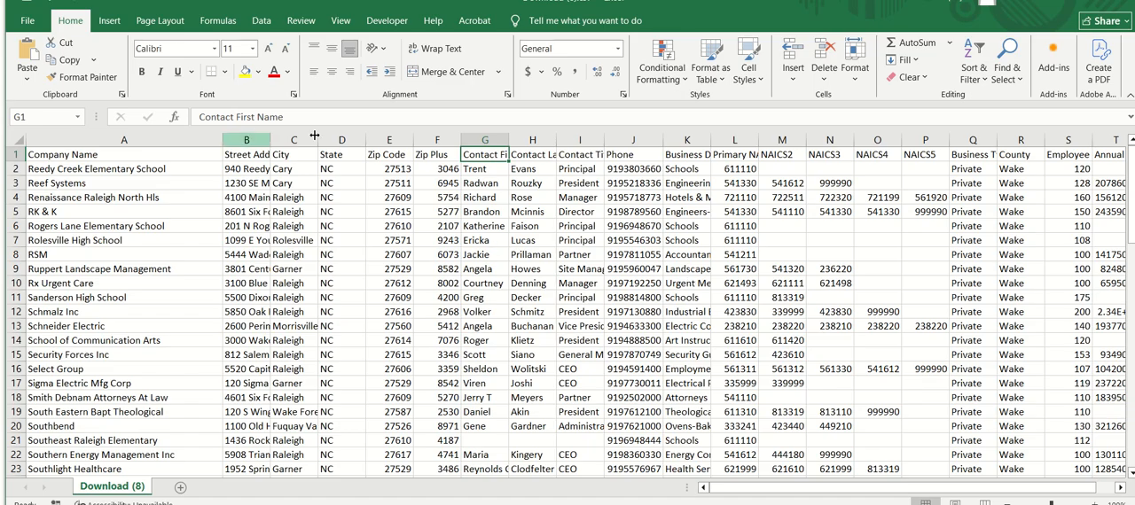
Select in turn the contact first and last name columns, the City through Zip Plus columns, and the Phone column to review the source fields
{"action": "left_click", "coordinate": [494, 140]}
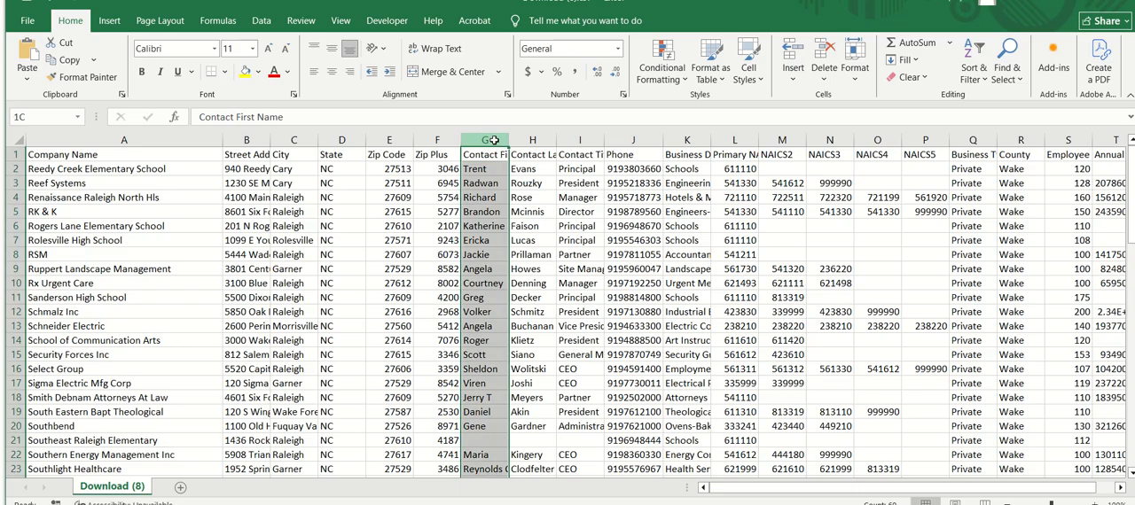
{"action": "left_click_drag", "start_coordinate": [494, 140], "coordinate": [532, 140]}
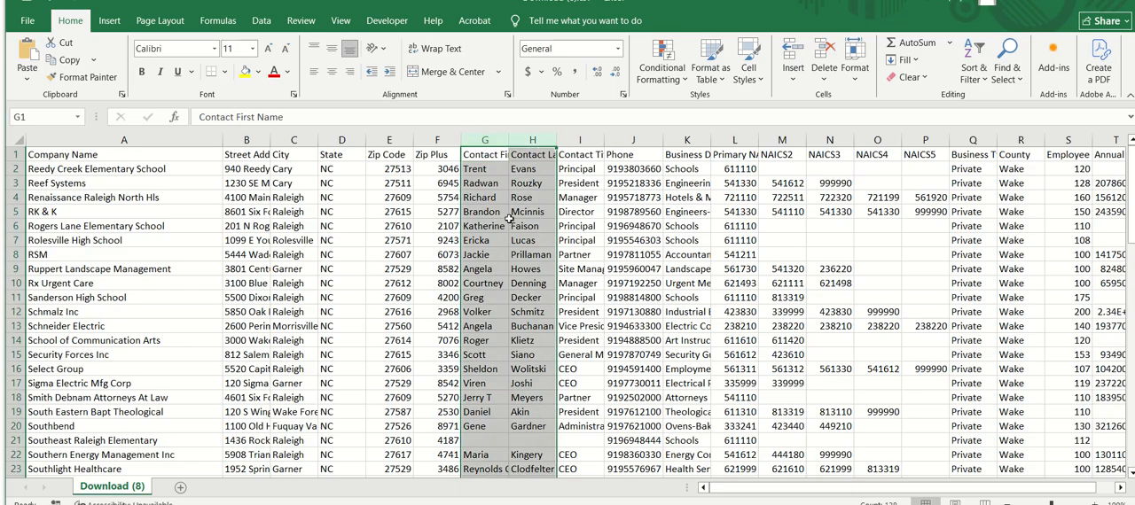
{"action": "left_click", "coordinate": [297, 139]}
{"action": "left_click_drag", "start_coordinate": [297, 140], "coordinate": [427, 139]}
{"action": "left_click", "coordinate": [427, 139]}
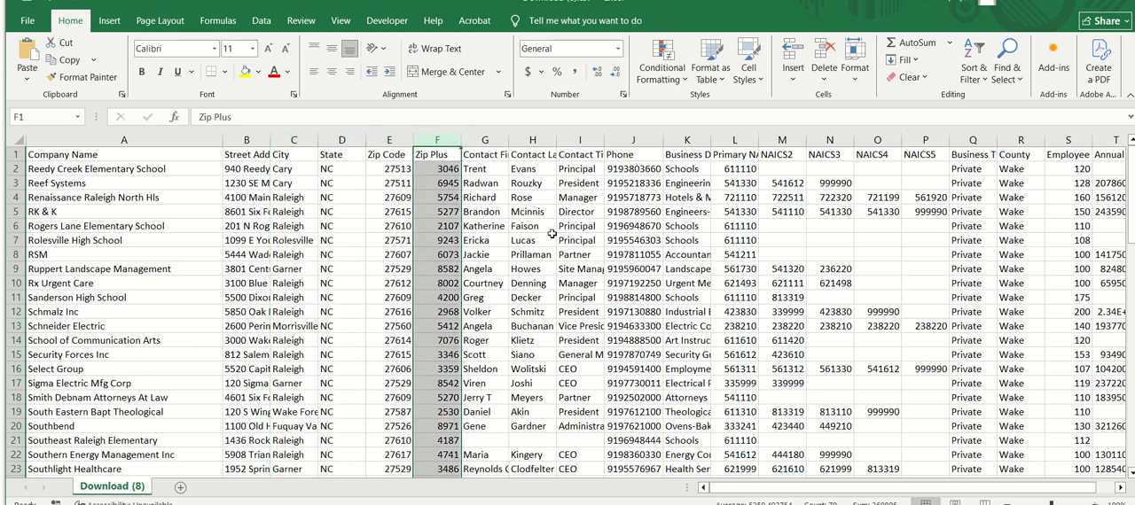
{"action": "left_click", "coordinate": [633, 140]}
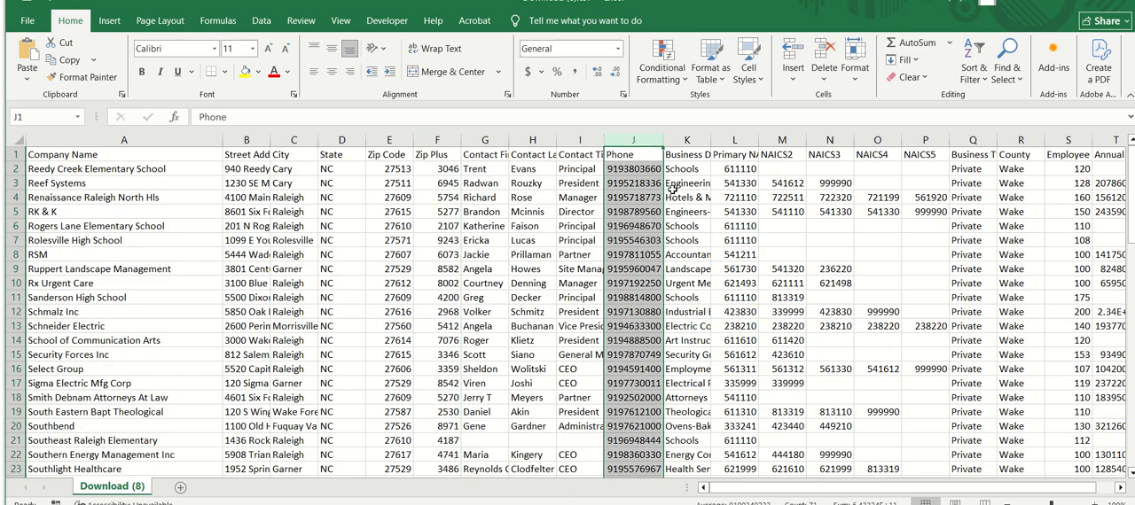
Return to the trimmed contacts sheet and check the combined address of Sanderson High School in row 11
{"action": "key", "text": "alt+Tab"}
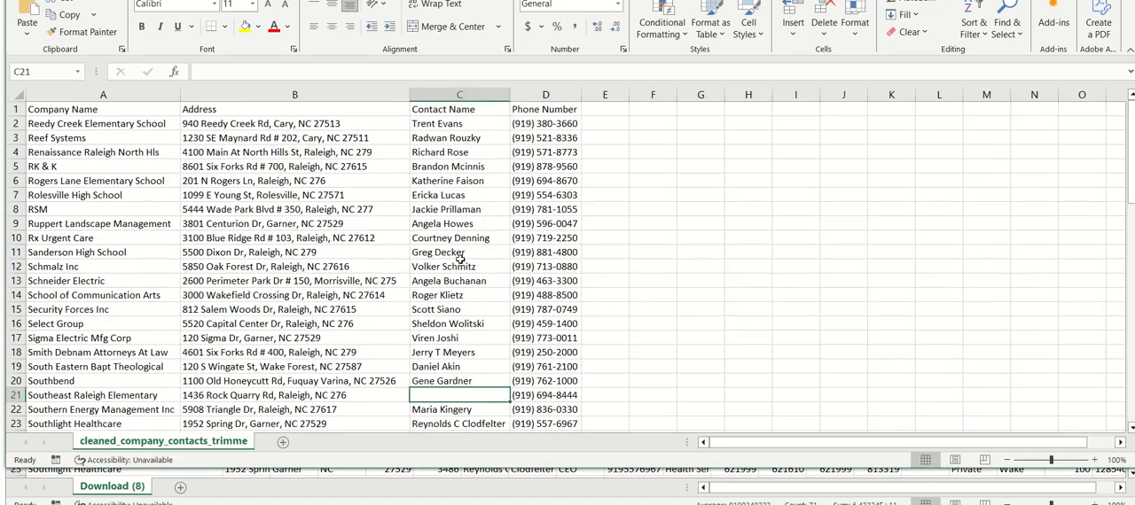
{"action": "left_click", "coordinate": [293, 251]}
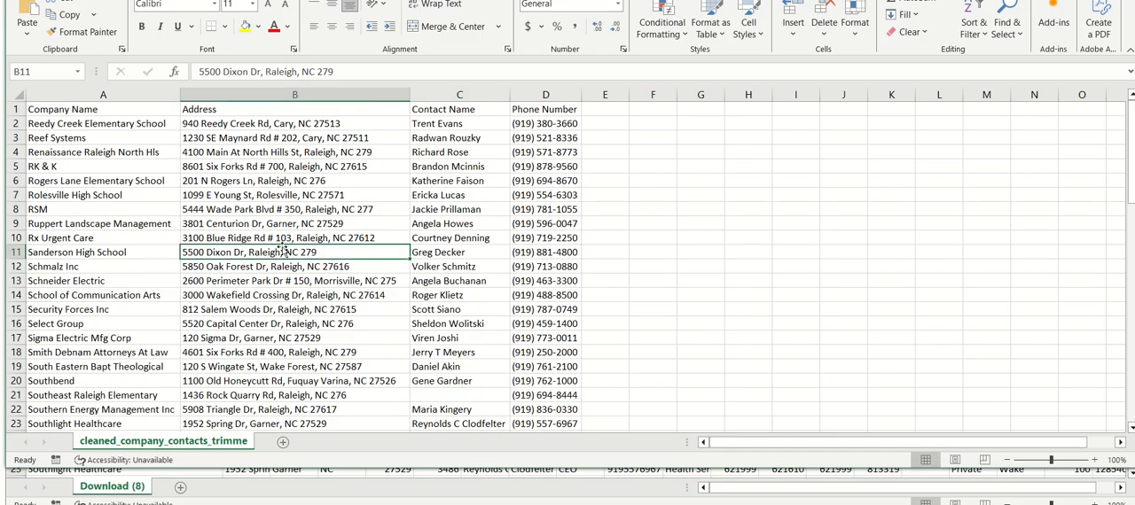